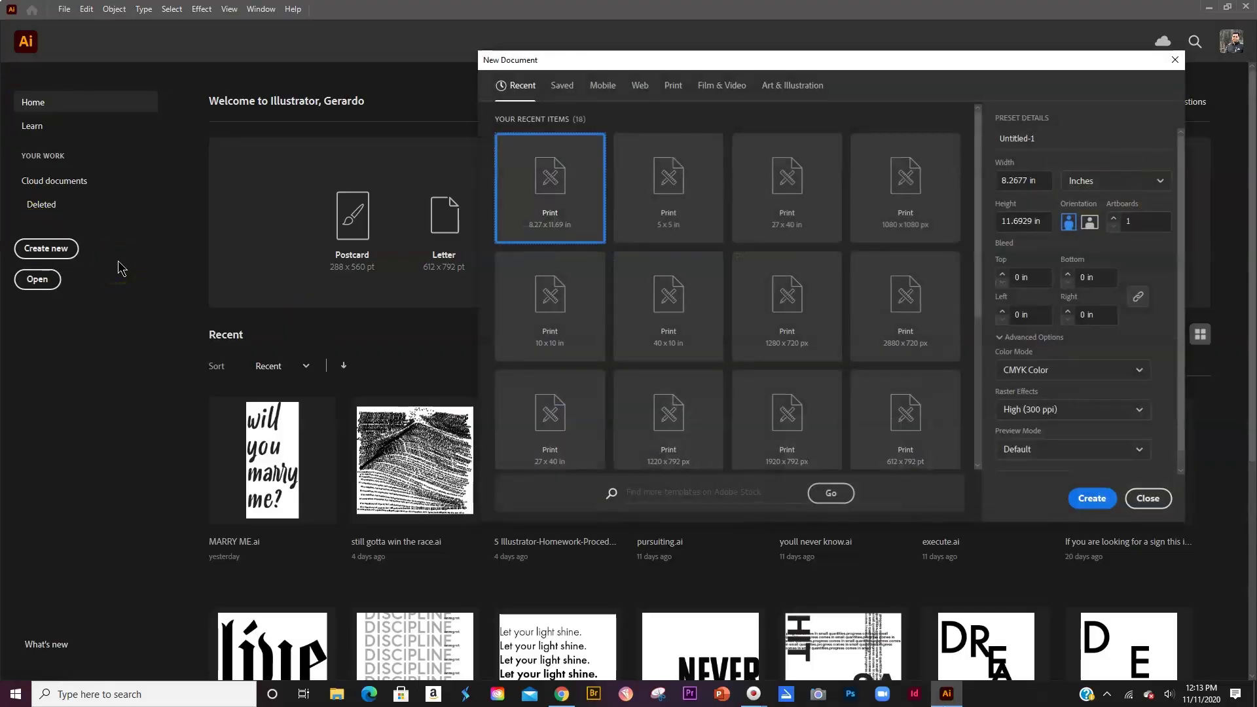
- Choose the Print 5 x 5 in preset (RGB Color, 300 ppi) for the new document
{"action": "left_click", "coordinate": [709, 210]}
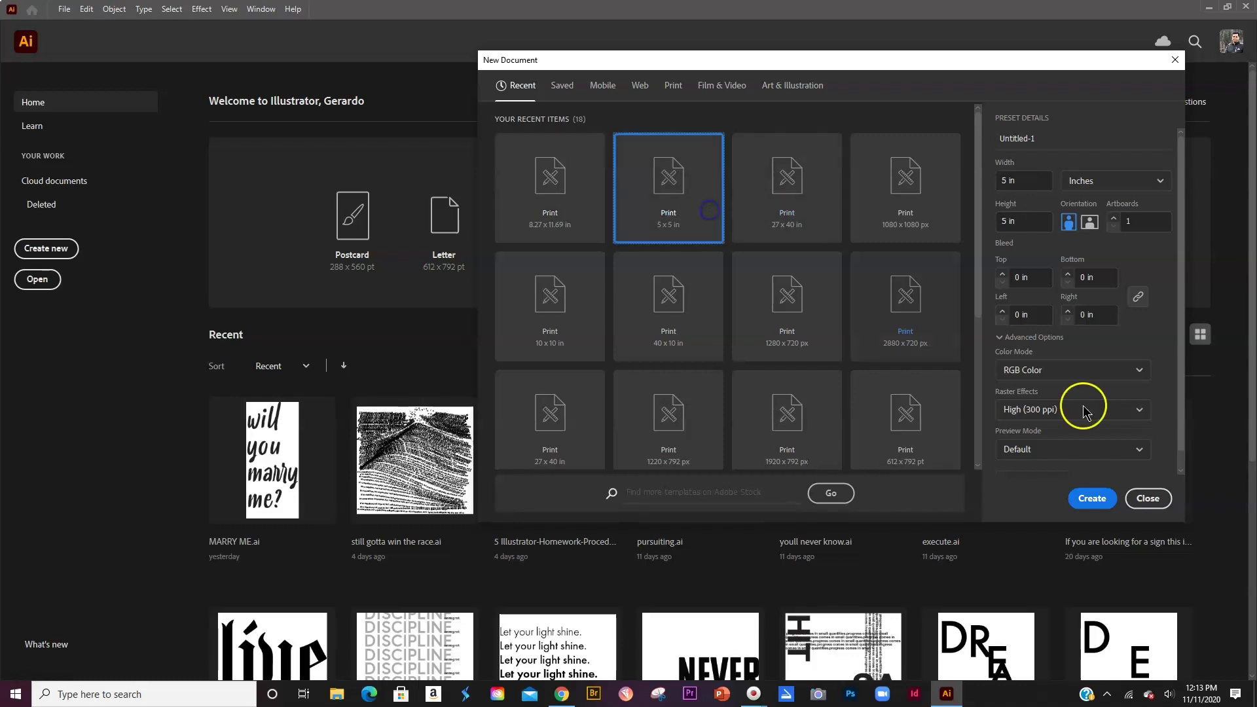
- Create the document, add a 5 x 5 in rectangle and centre it horizontally on the artboard
{"action": "left_click", "coordinate": [1090, 499]}
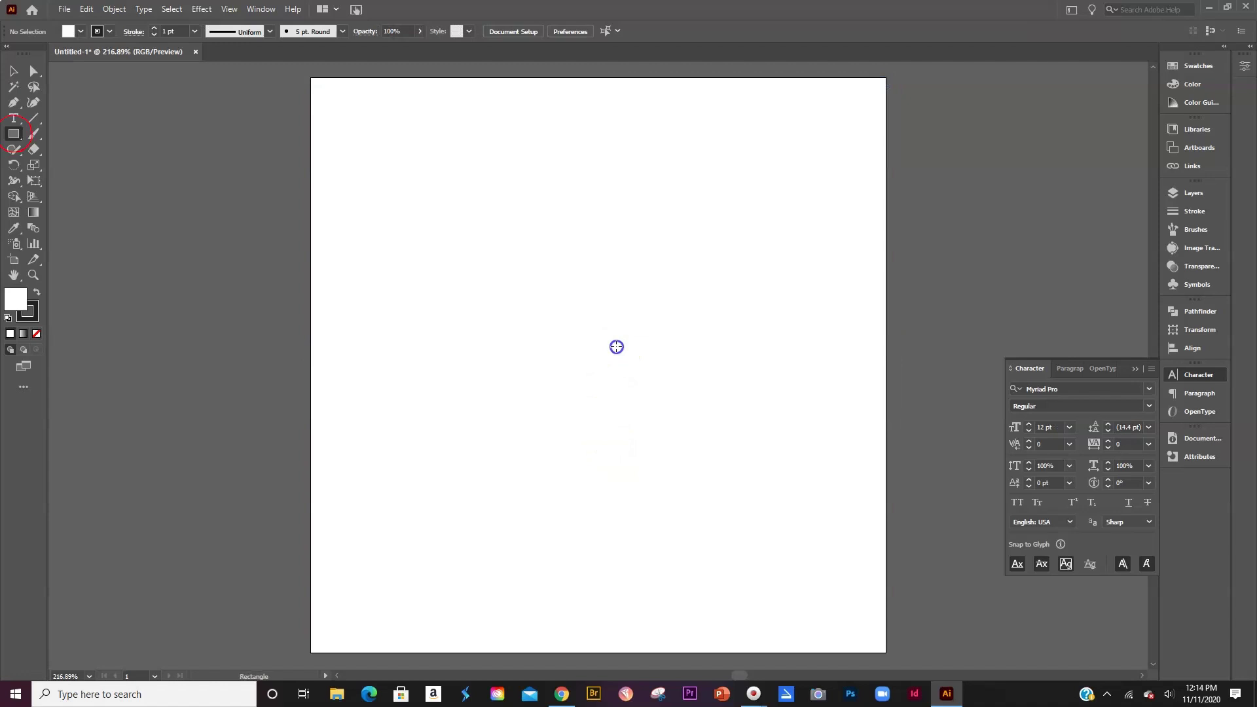
{"action": "left_click", "coordinate": [616, 347]}
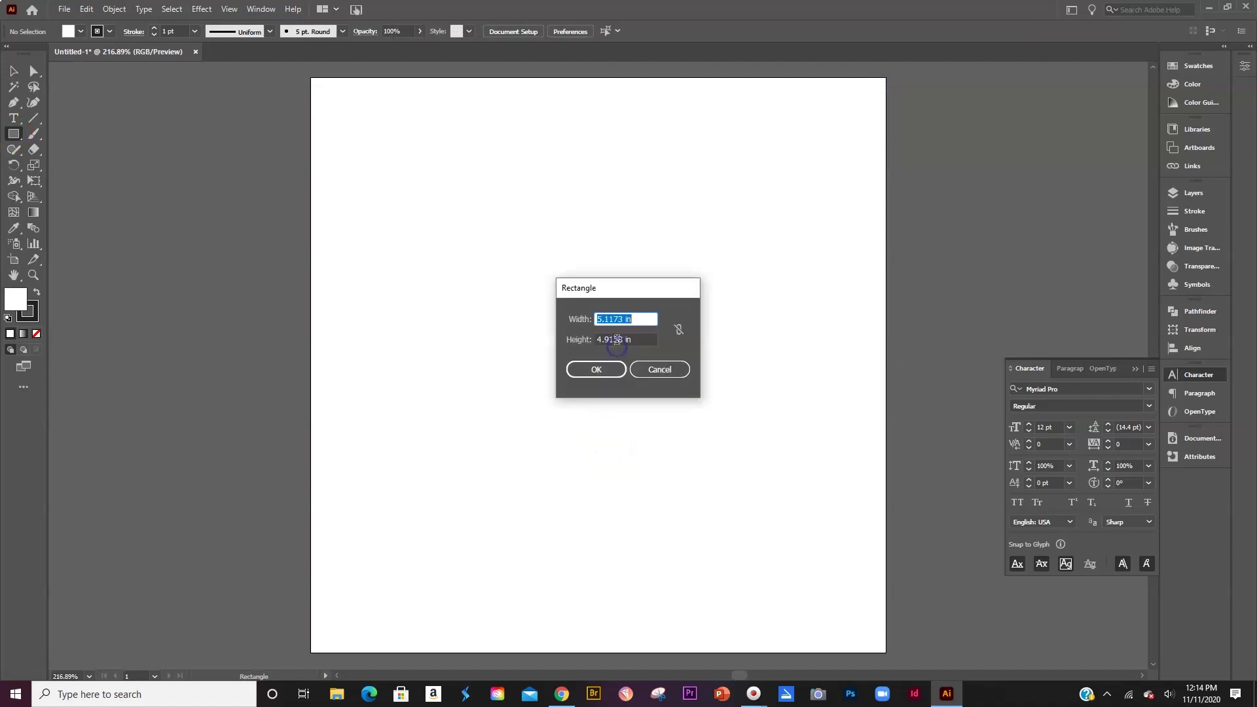
{"action": "left_click", "coordinate": [617, 339]}
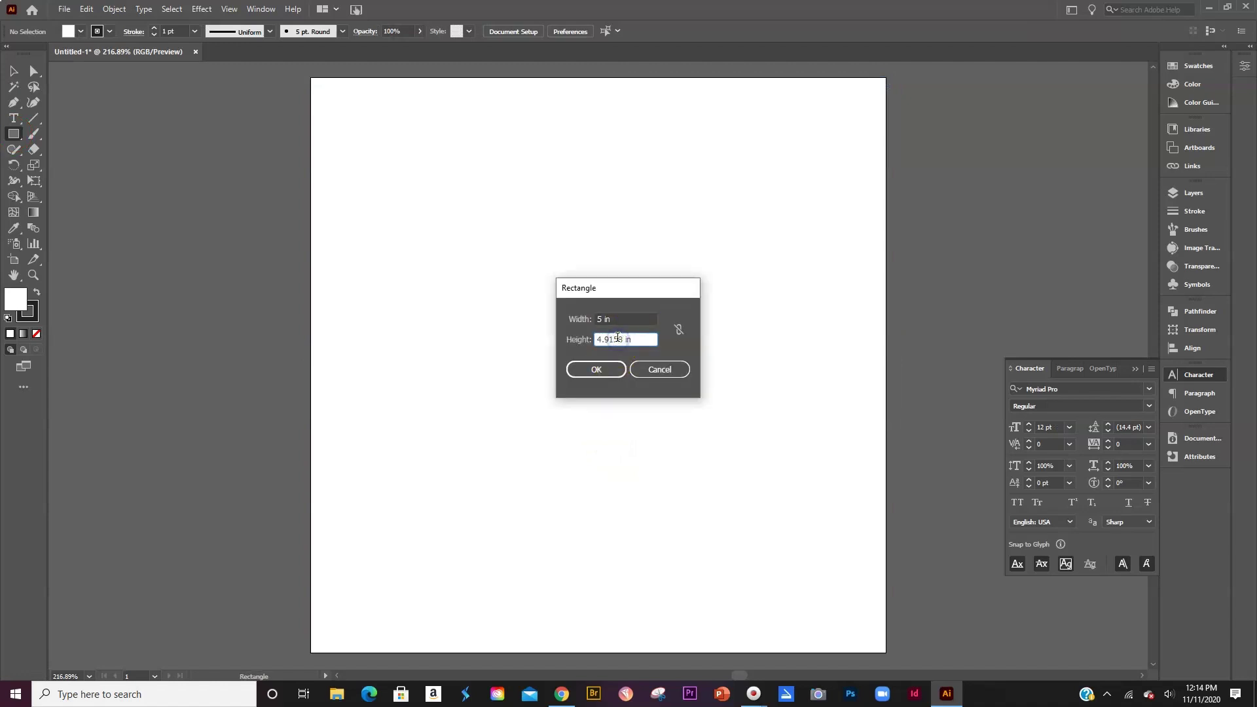
{"action": "double_click", "coordinate": [617, 338]}
{"action": "type", "text": "5"}
{"action": "key", "text": "Return"}
{"action": "key", "text": "v"}
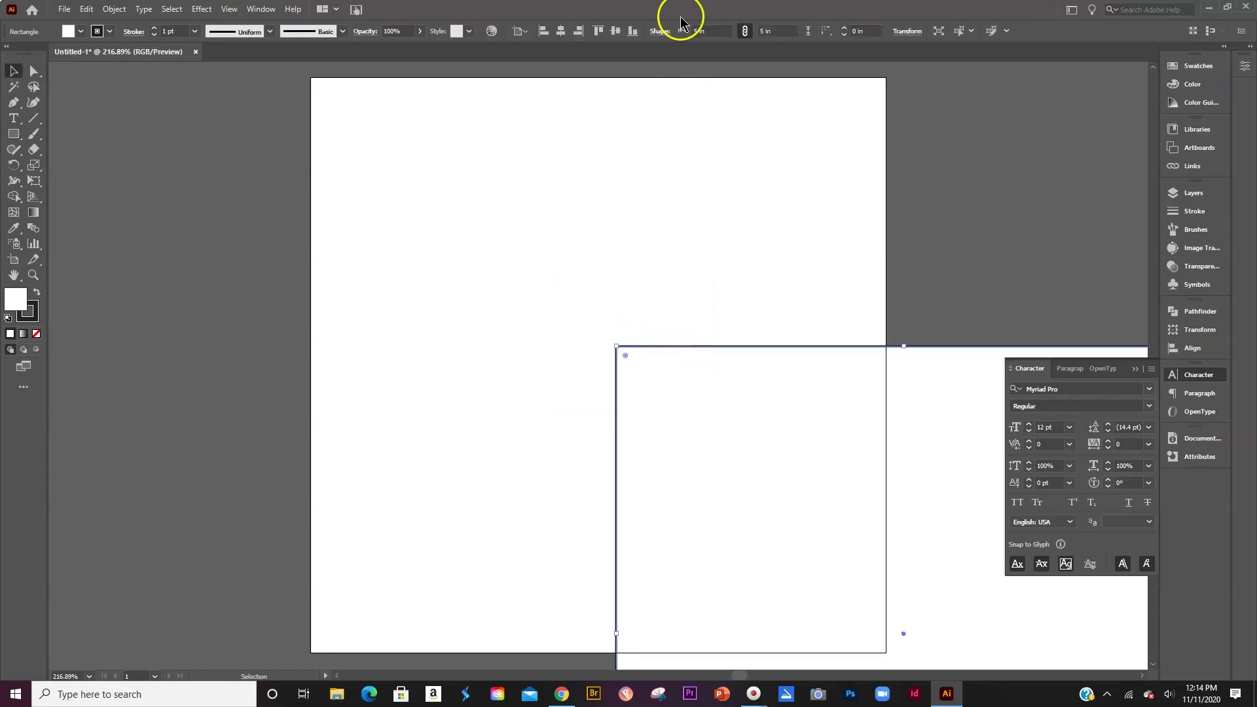
{"action": "left_click", "coordinate": [561, 31]}
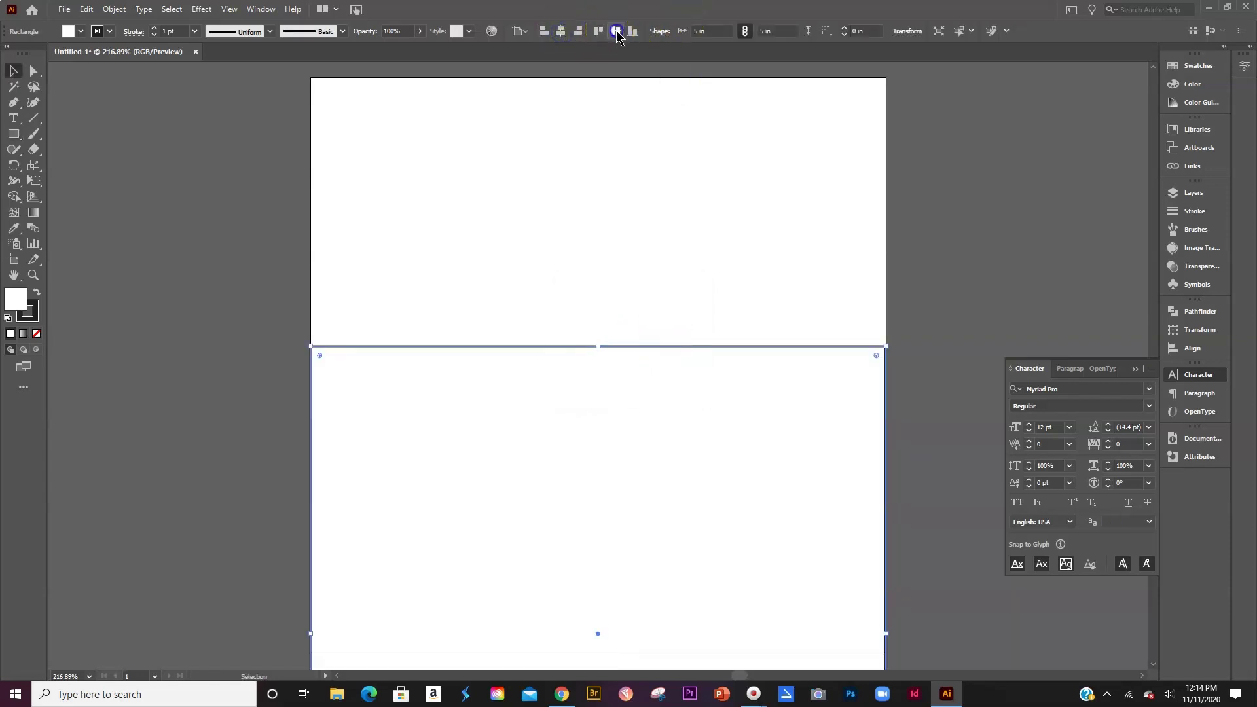
- Centre the rectangle vertically, then preview Split Into Grid with 12 rows and 12 columns
{"action": "left_click", "coordinate": [616, 31]}
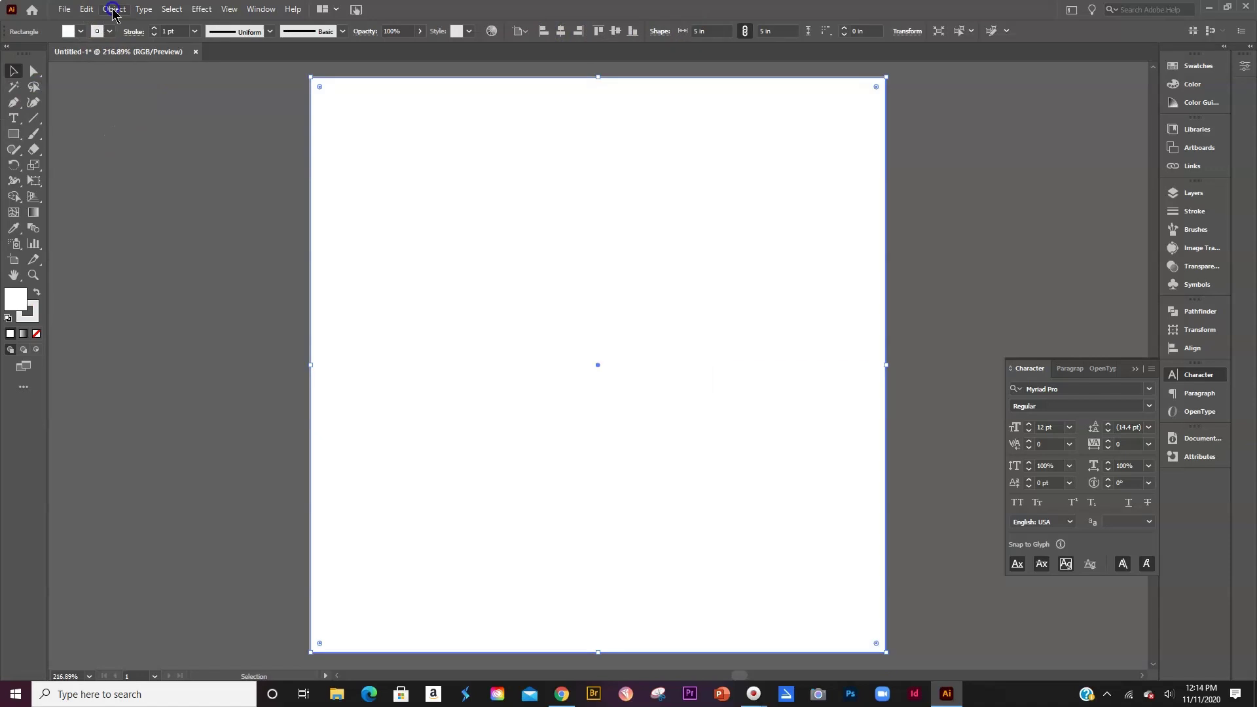
{"action": "left_click", "coordinate": [113, 9]}
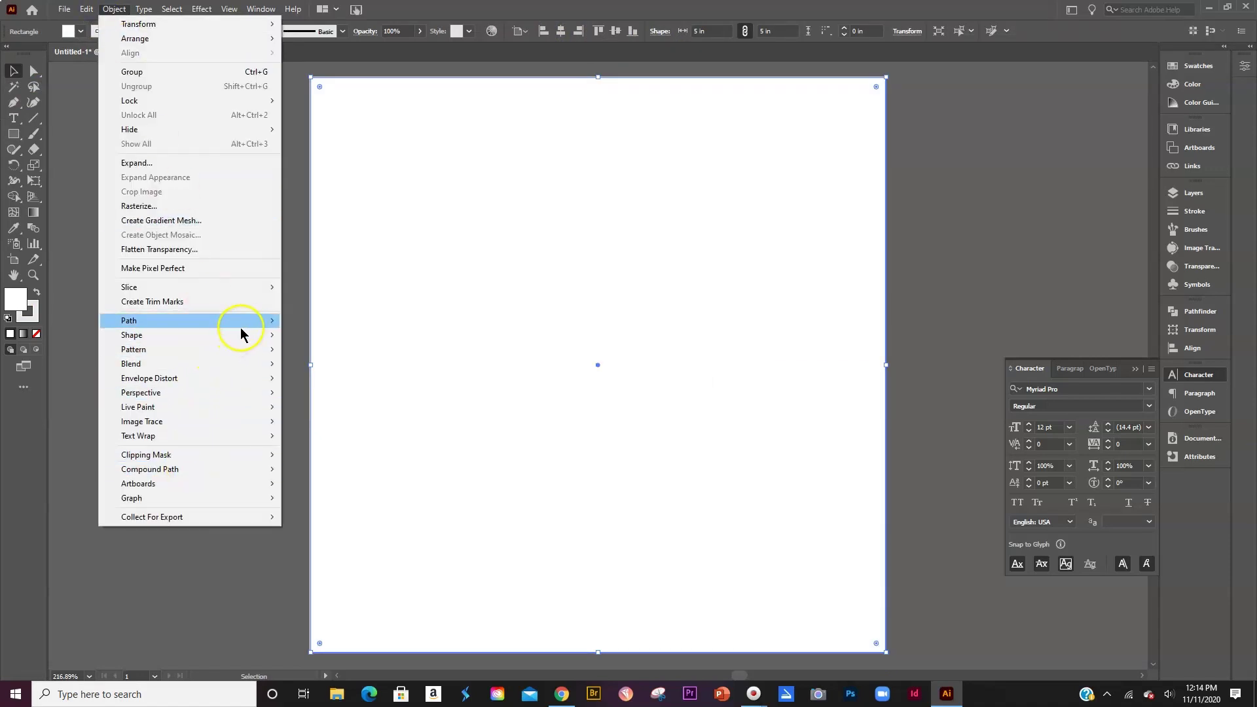
{"action": "mouse_move", "coordinate": [258, 324]}
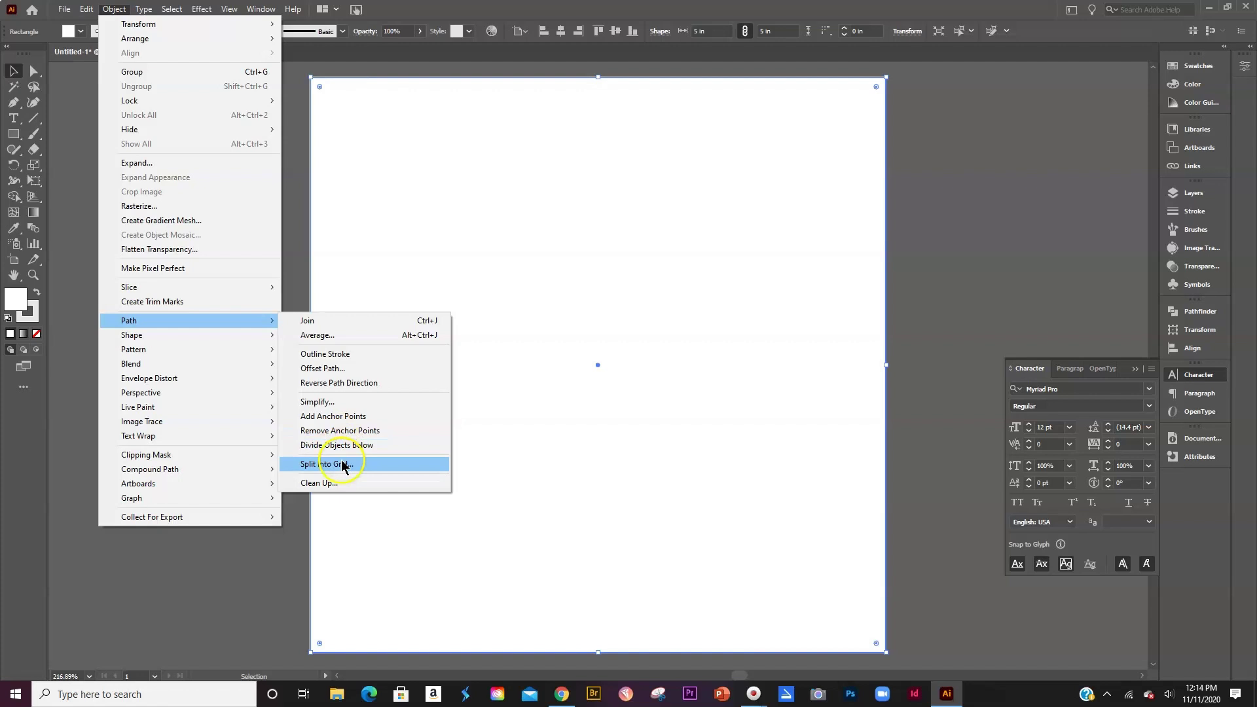
{"action": "left_click", "coordinate": [343, 466]}
{"action": "left_click", "coordinate": [793, 397]}
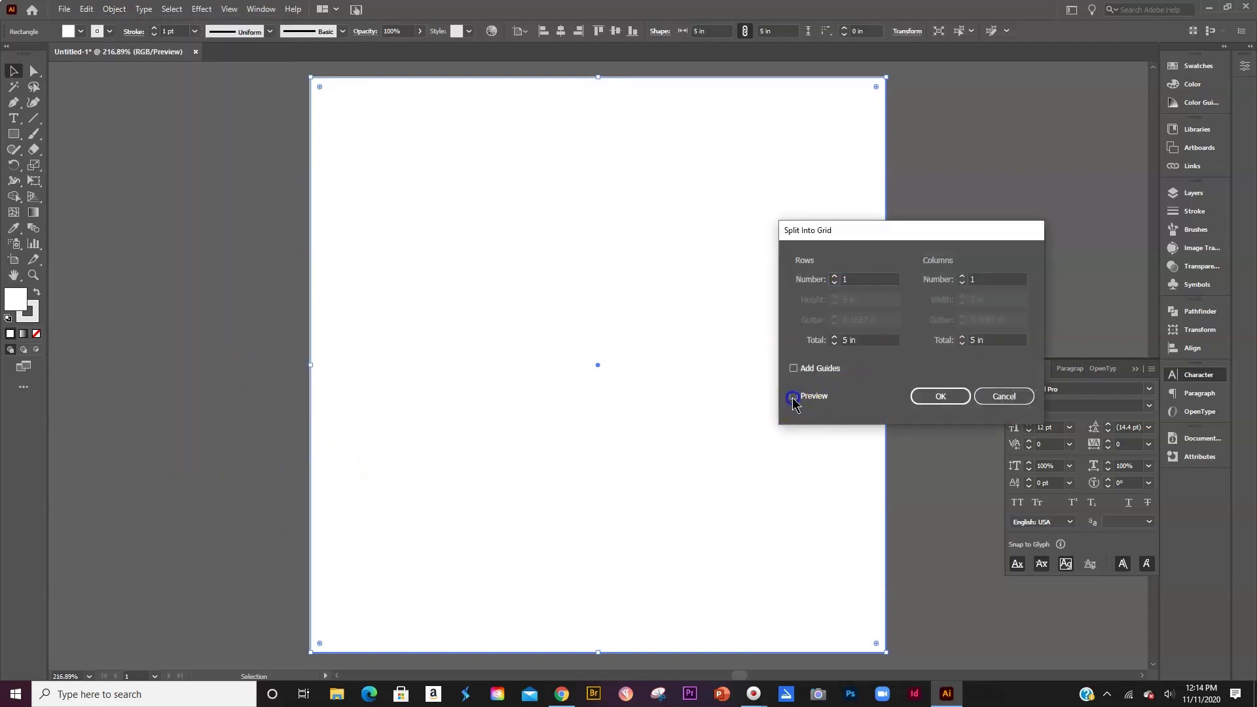
{"action": "left_click", "coordinate": [834, 276]}
{"action": "left_click", "coordinate": [834, 276]}
{"action": "left_click", "coordinate": [834, 276]}
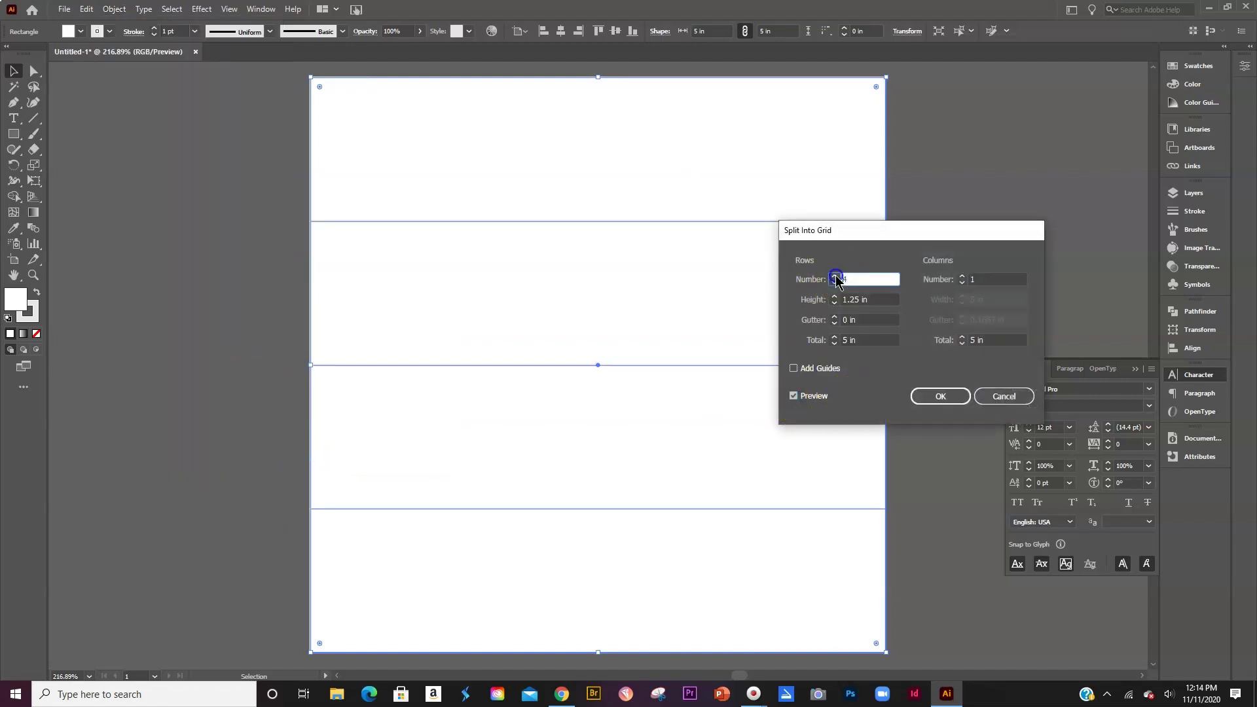
{"action": "type", "text": "12"}
{"action": "left_click", "coordinate": [968, 279]}
{"action": "type", "text": "12"}
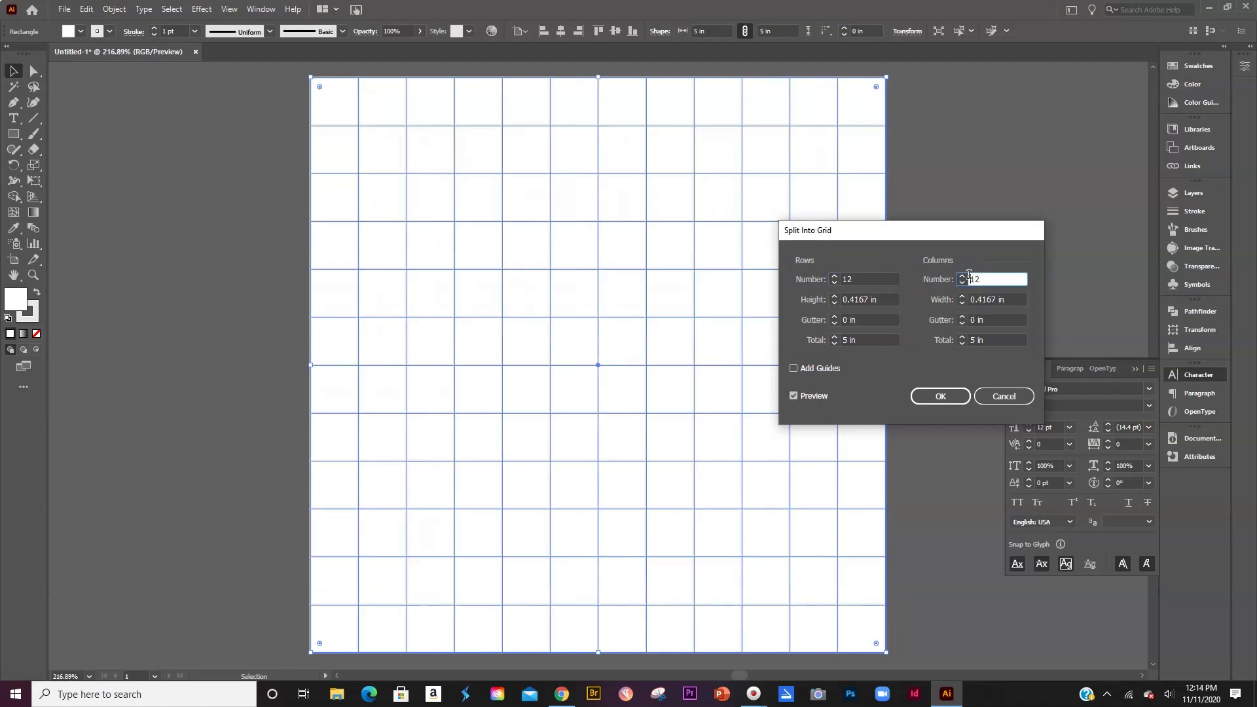
- Apply the 12 × 12 grid, lock Layer 1, and add a new Layer 2
{"action": "left_click", "coordinate": [940, 396]}
{"action": "left_click", "coordinate": [935, 402]}
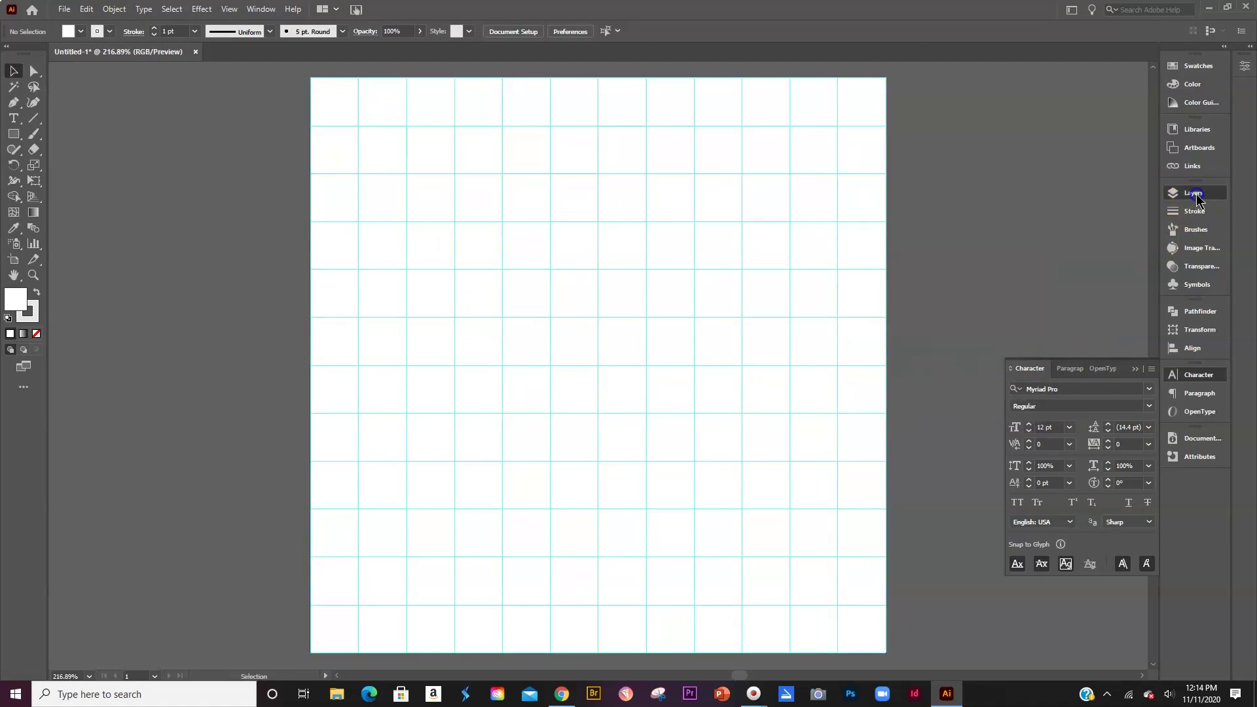
{"action": "left_click", "coordinate": [1175, 192]}
{"action": "left_click", "coordinate": [1026, 207]}
{"action": "left_click", "coordinate": [1120, 428]}
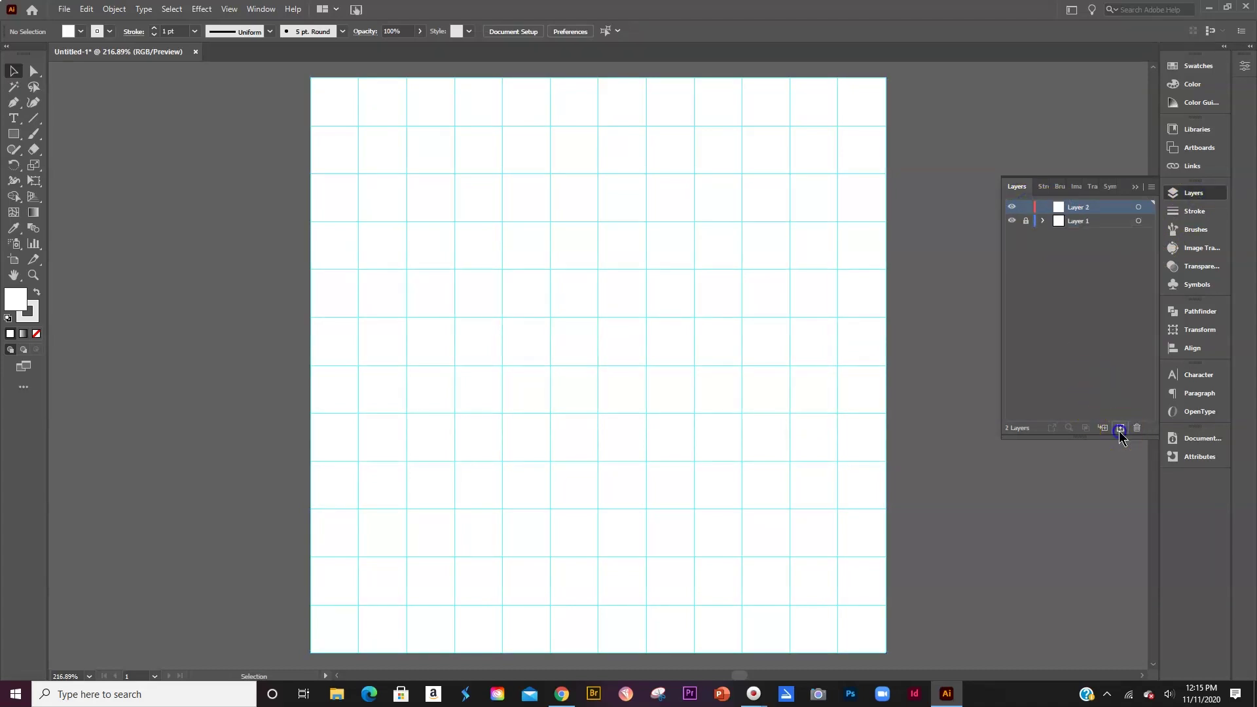
- Draw a circle with the Ellipse tool and move it down-left onto the grid
{"action": "left_click", "coordinate": [15, 134]}
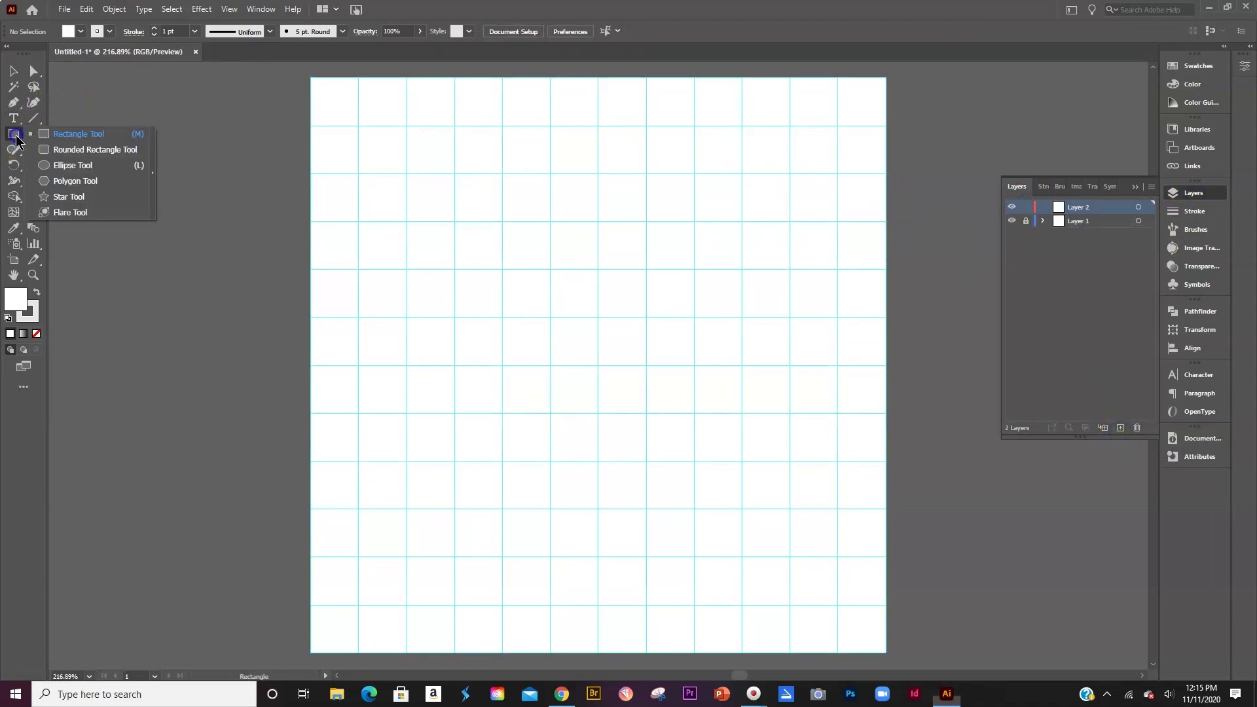
{"action": "left_click", "coordinate": [73, 165]}
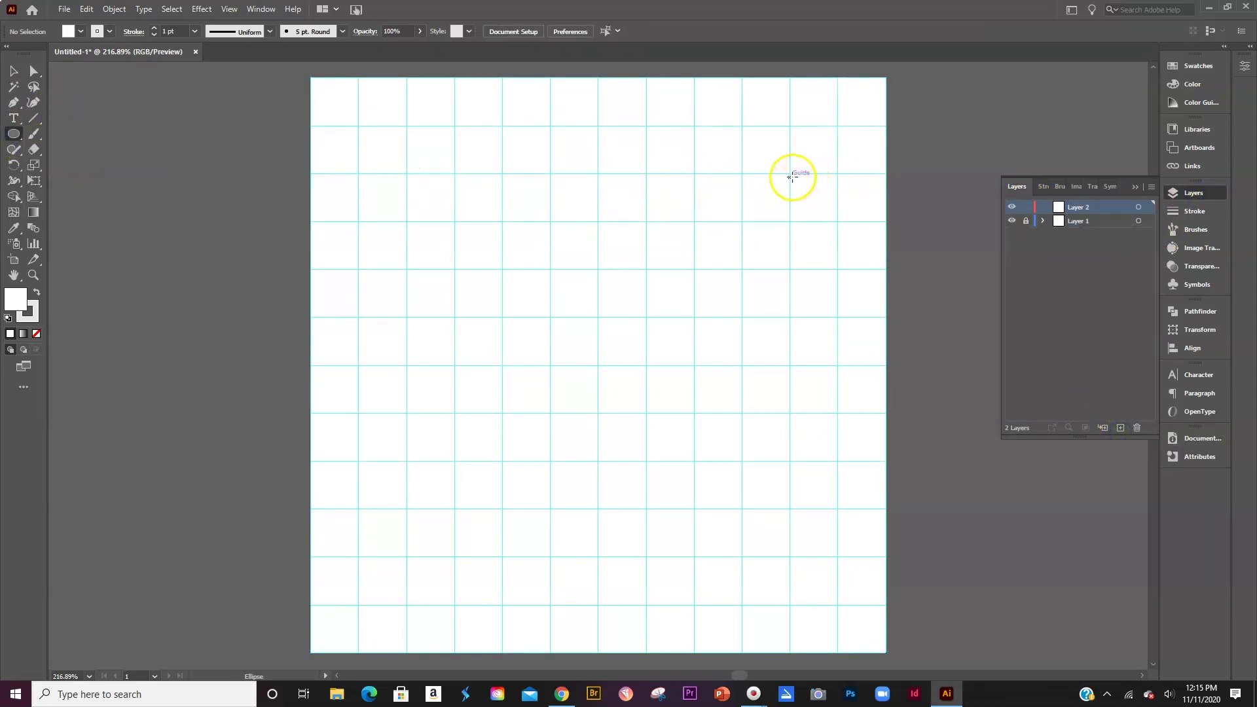
{"action": "left_click_drag", "start_coordinate": [789, 173], "coordinate": [808, 266]}
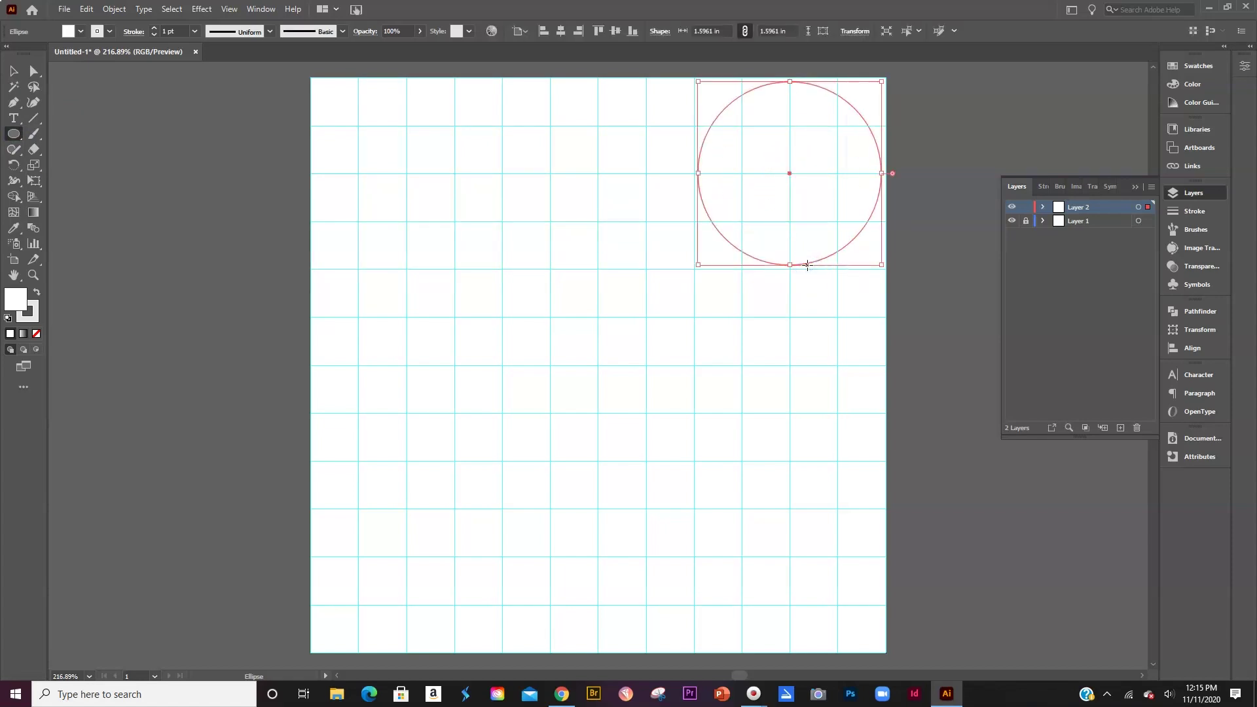
{"action": "key", "text": "v"}
{"action": "left_click_drag", "start_coordinate": [790, 172], "coordinate": [741, 223]}
{"action": "key", "text": "ctrl+shift+a"}
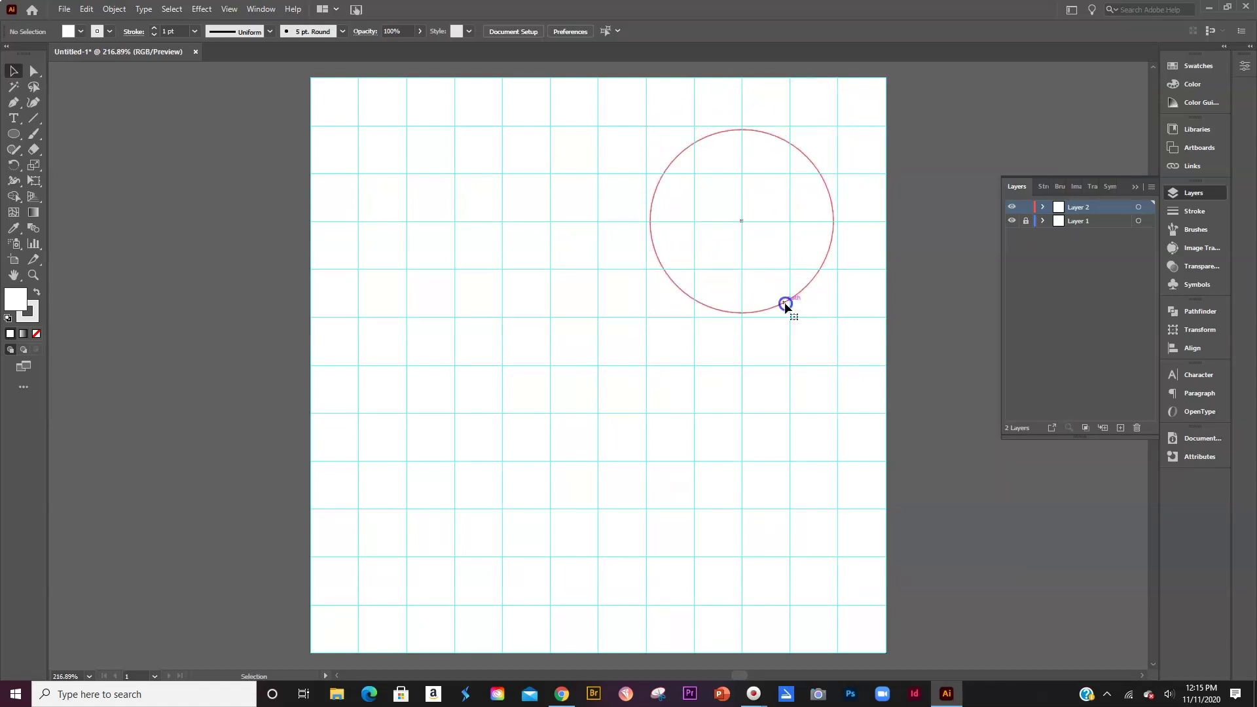
- Shrink the circle to about 0.83 in using its corner handle
{"action": "left_click", "coordinate": [784, 304]}
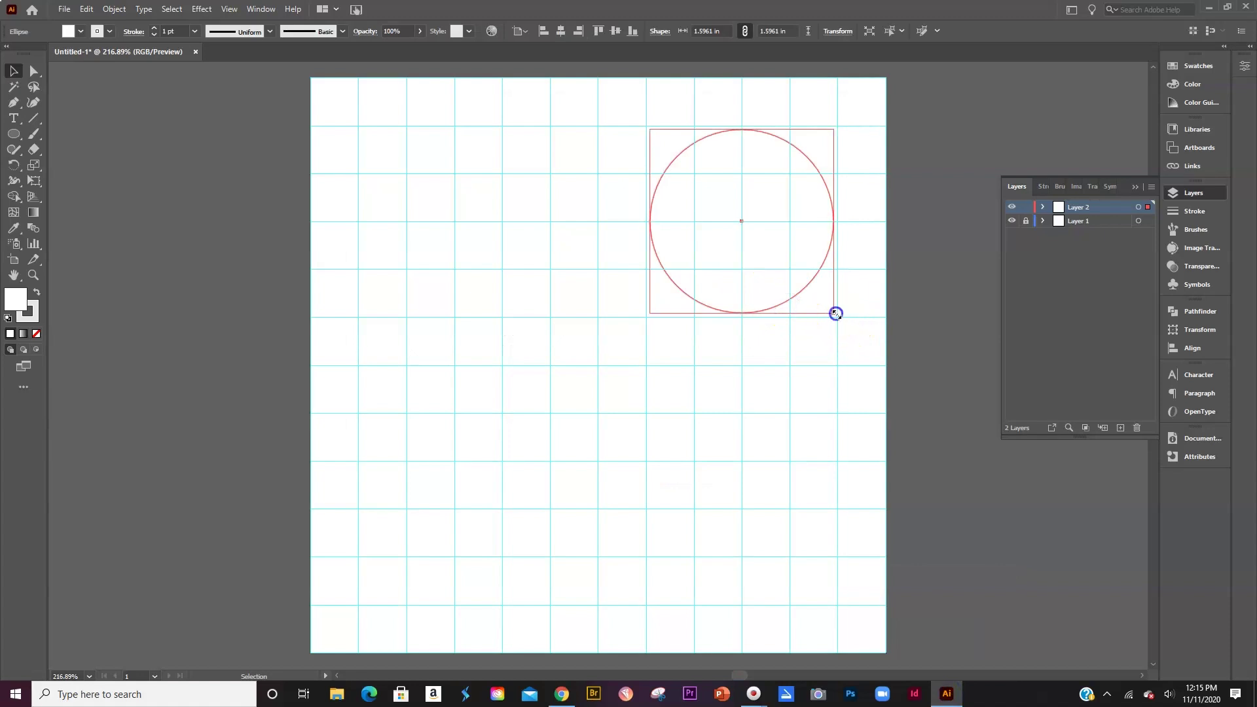
{"action": "left_click_drag", "start_coordinate": [833, 312], "coordinate": [792, 309]}
{"action": "left_click", "coordinate": [806, 347]}
- Zoom in and scale a larger concentric copy of the circle, about 1.13 in across
{"action": "left_click", "coordinate": [744, 233]}
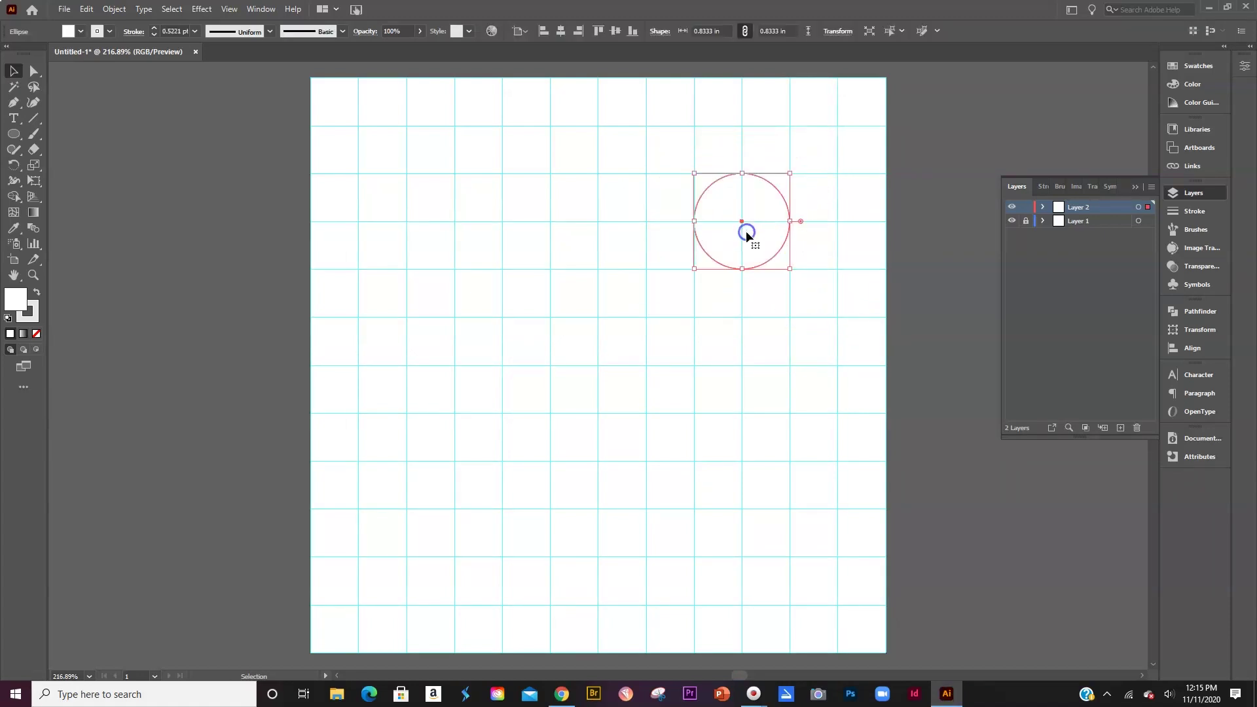
{"action": "key", "text": "a"}
{"action": "key", "text": "ctrl+="}
{"action": "key", "text": "ctrl+="}
{"action": "key", "text": "v"}
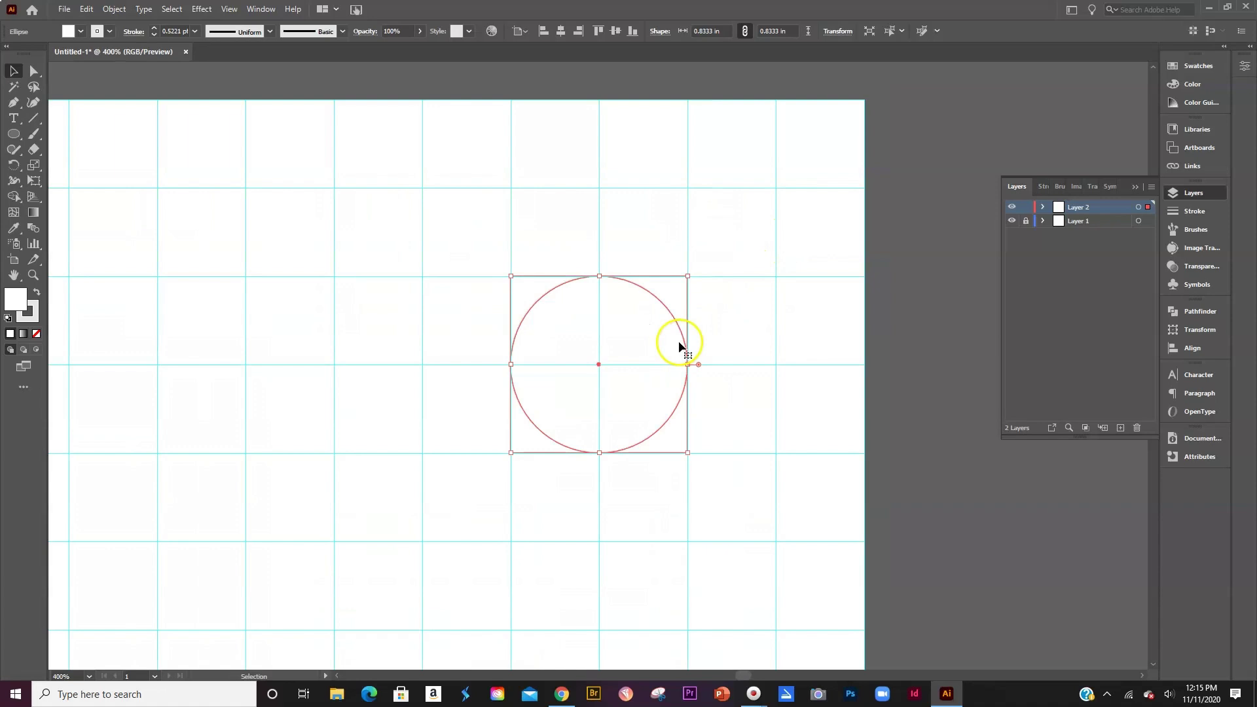
{"action": "left_click_drag", "start_coordinate": [687, 276], "coordinate": [735, 243]}
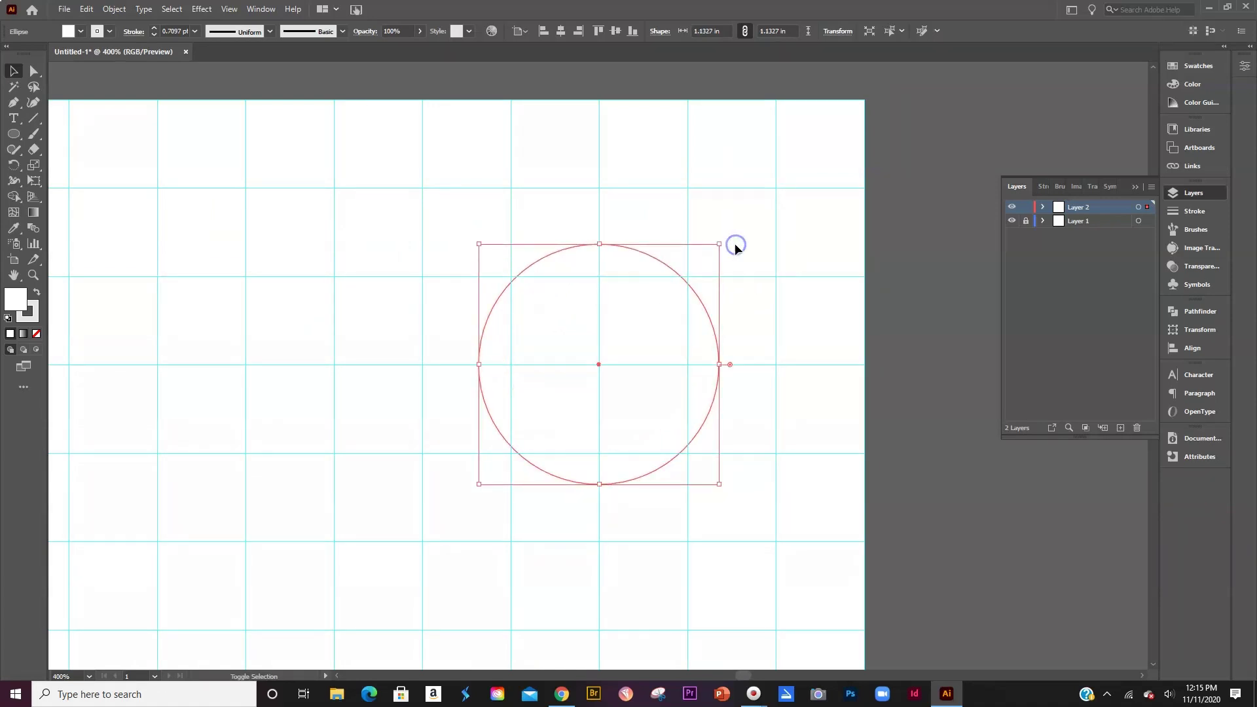
{"action": "left_click", "coordinate": [795, 246]}
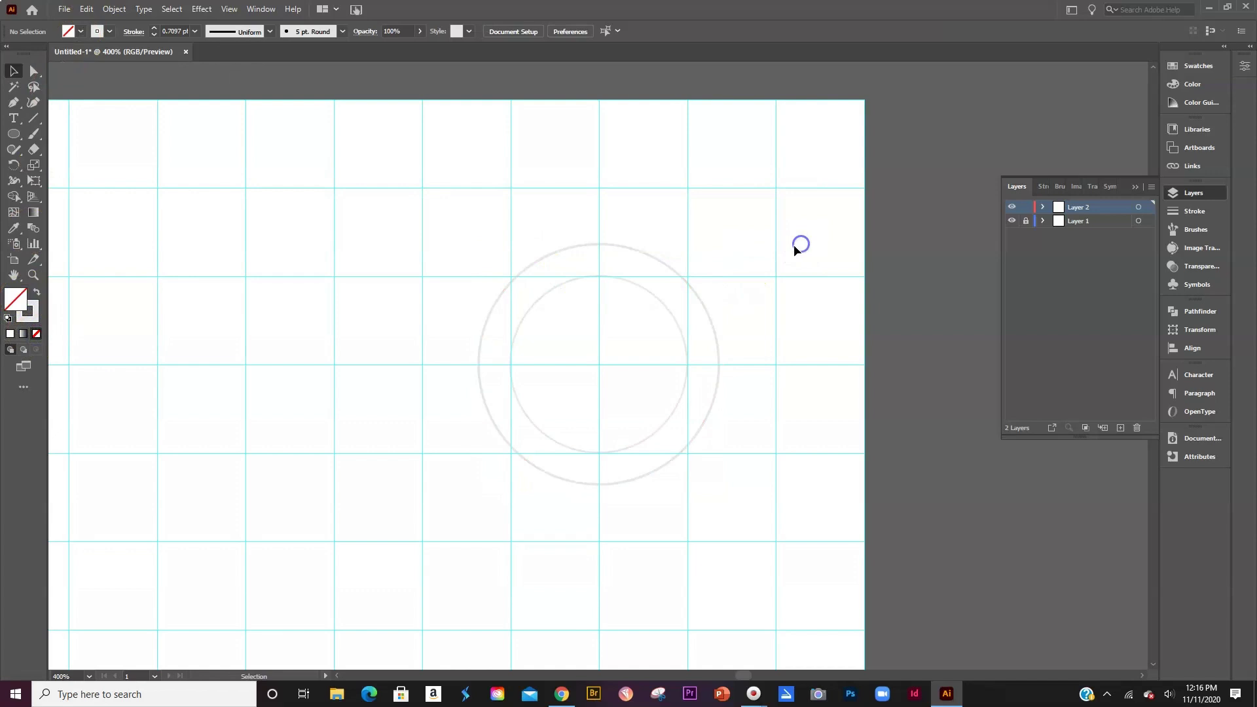
- Type "i'ma do what it takes" along the outer circle with the Type on a Path tool
{"action": "left_click", "coordinate": [13, 118]}
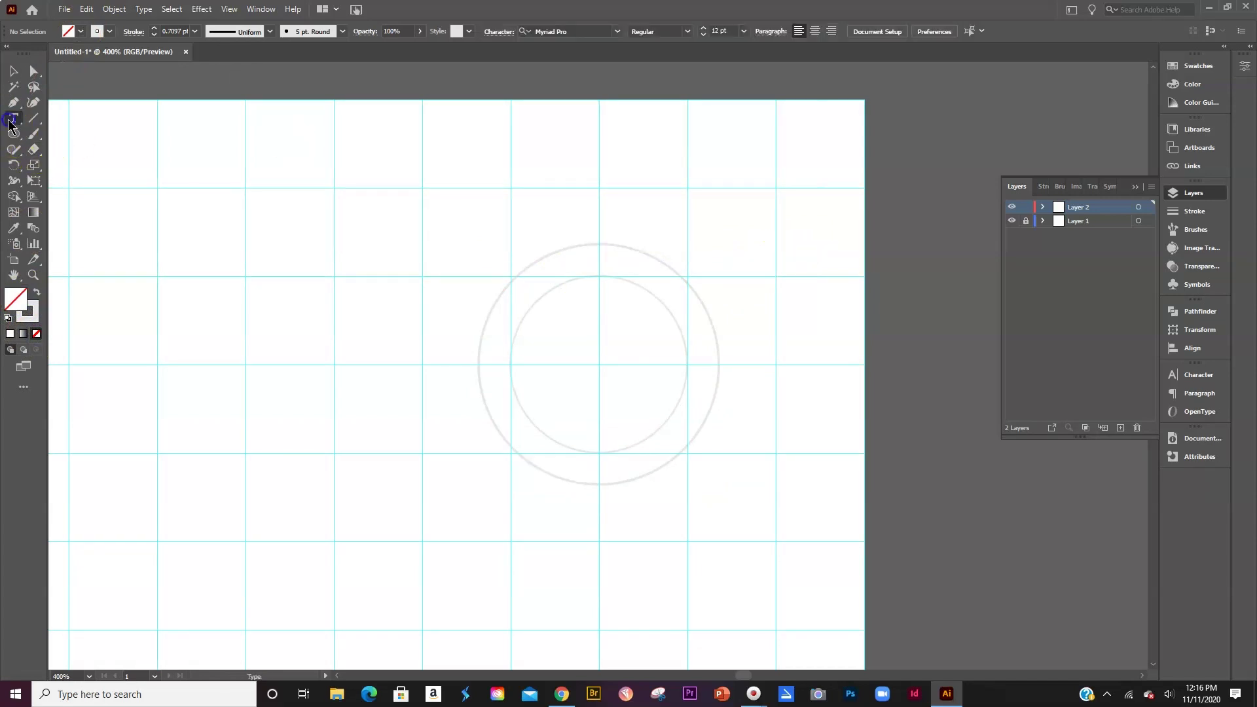
{"action": "left_click", "coordinate": [78, 150]}
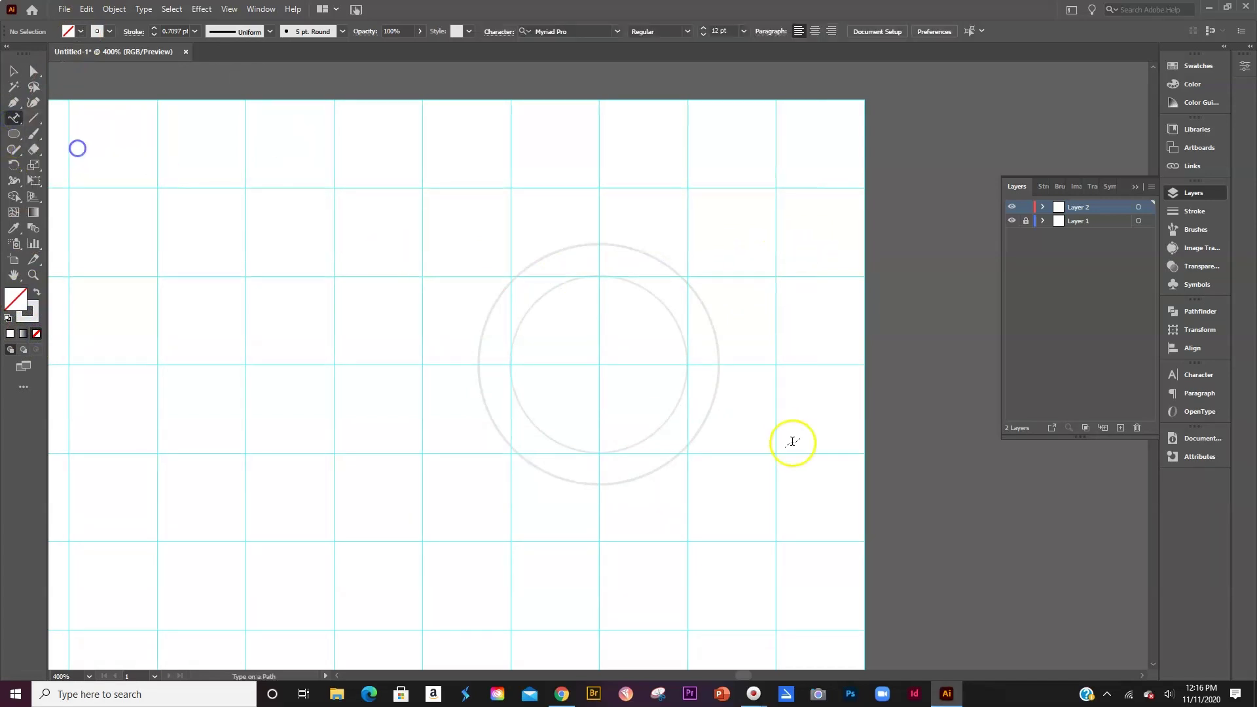
{"action": "left_click", "coordinate": [587, 481]}
{"action": "type", "text": "i'm"}
{"action": "type", "text": "a"}
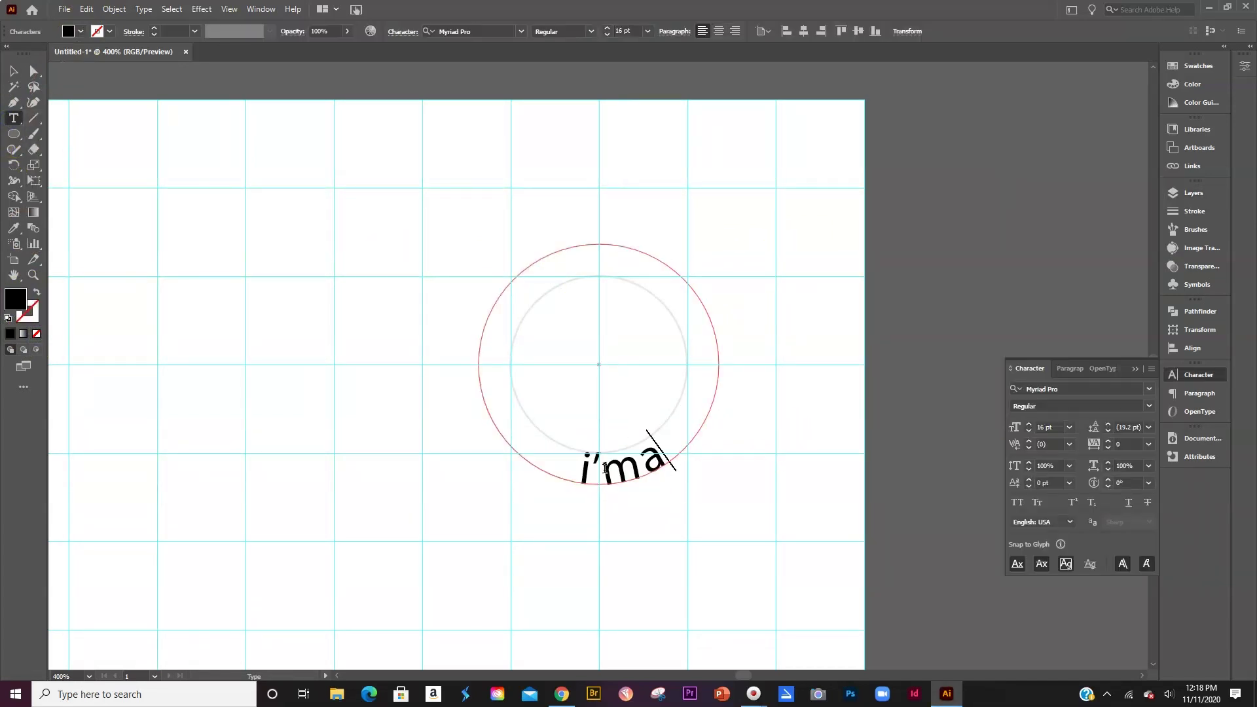
{"action": "type", "text": " do "}
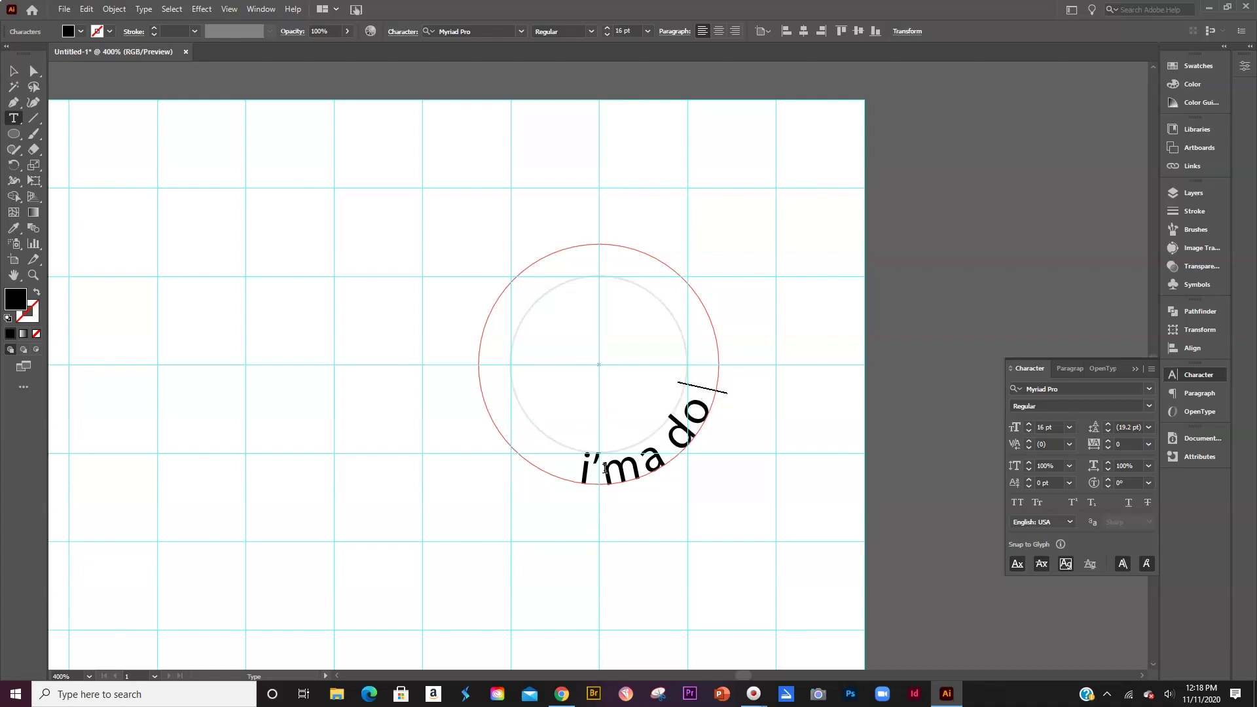
{"action": "type", "text": "what it "}
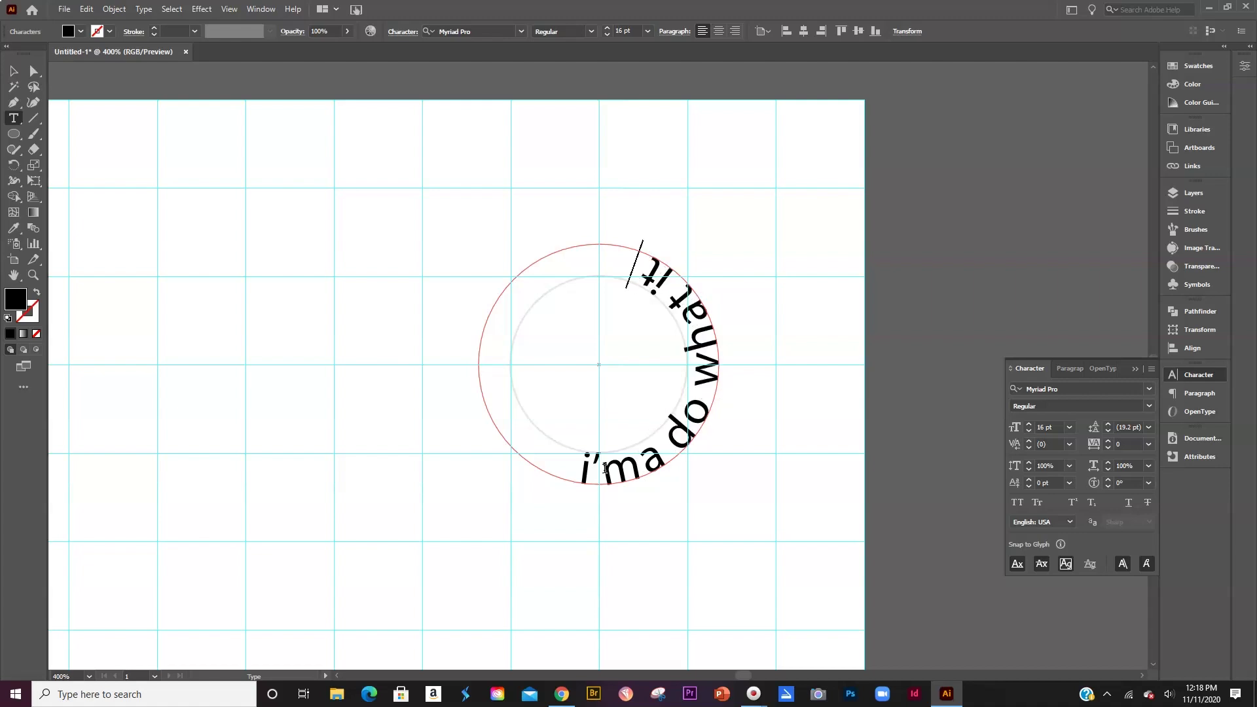
{"action": "type", "text": "takes"}
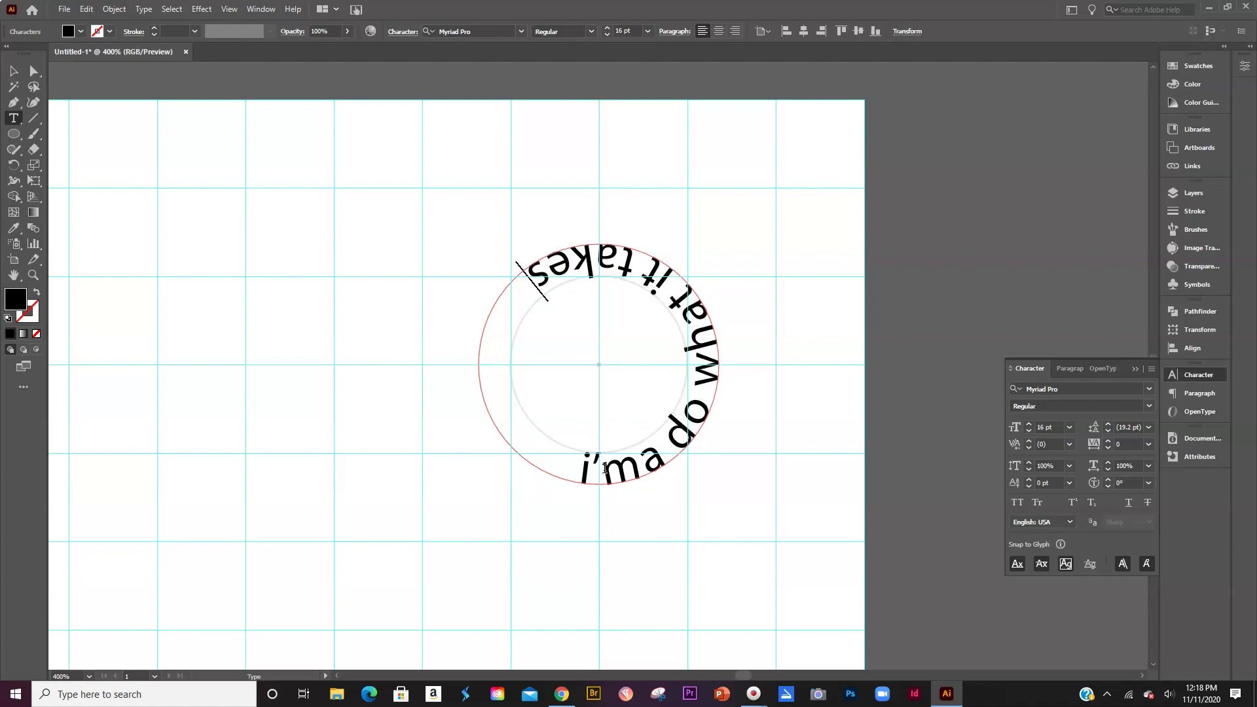
{"action": "left_click", "coordinate": [143, 8]}
{"action": "mouse_move", "coordinate": [229, 210]}
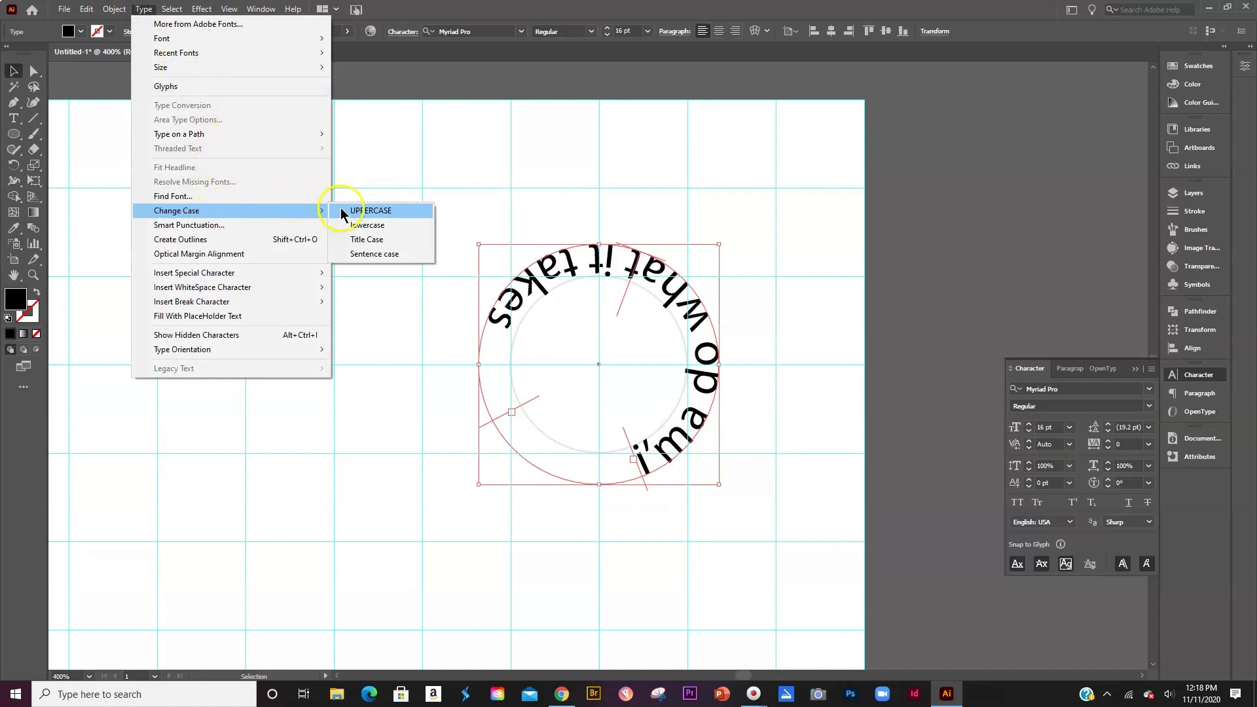
- Change the circular text to UPPERCASE and set its font to Europa-Regular
{"action": "left_click", "coordinate": [354, 210]}
{"action": "left_click", "coordinate": [1113, 387]}
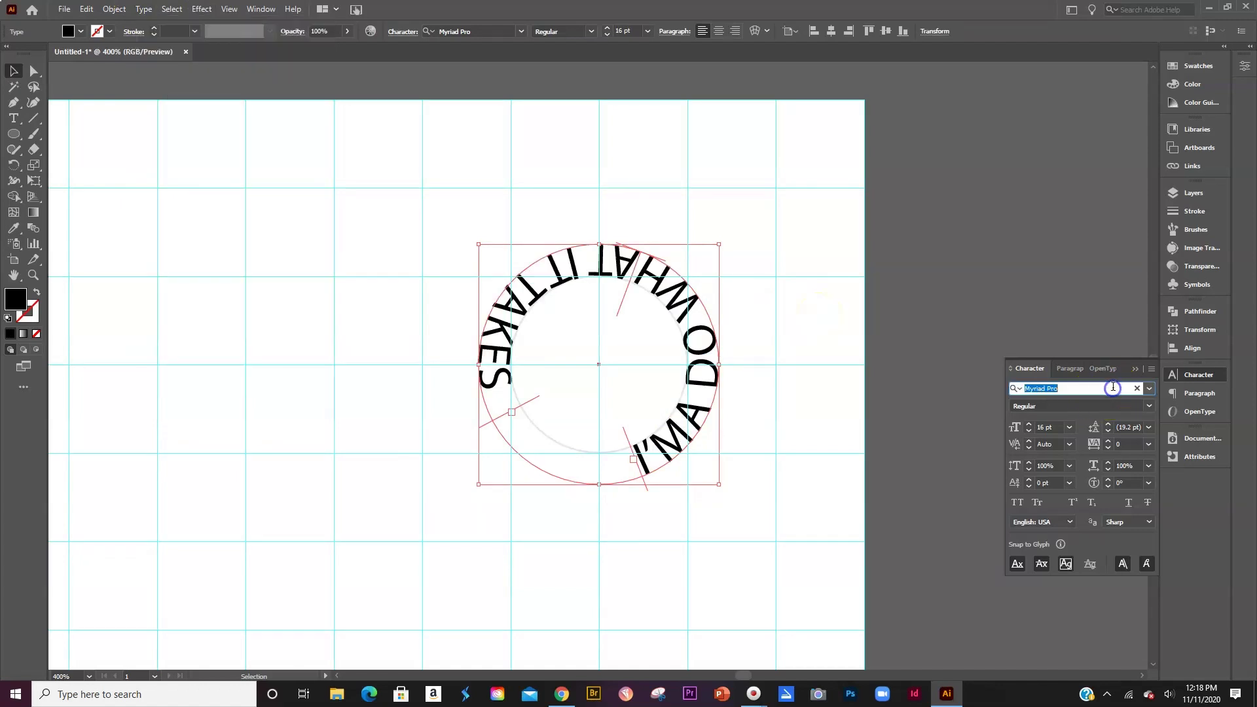
{"action": "type", "text": "europ"}
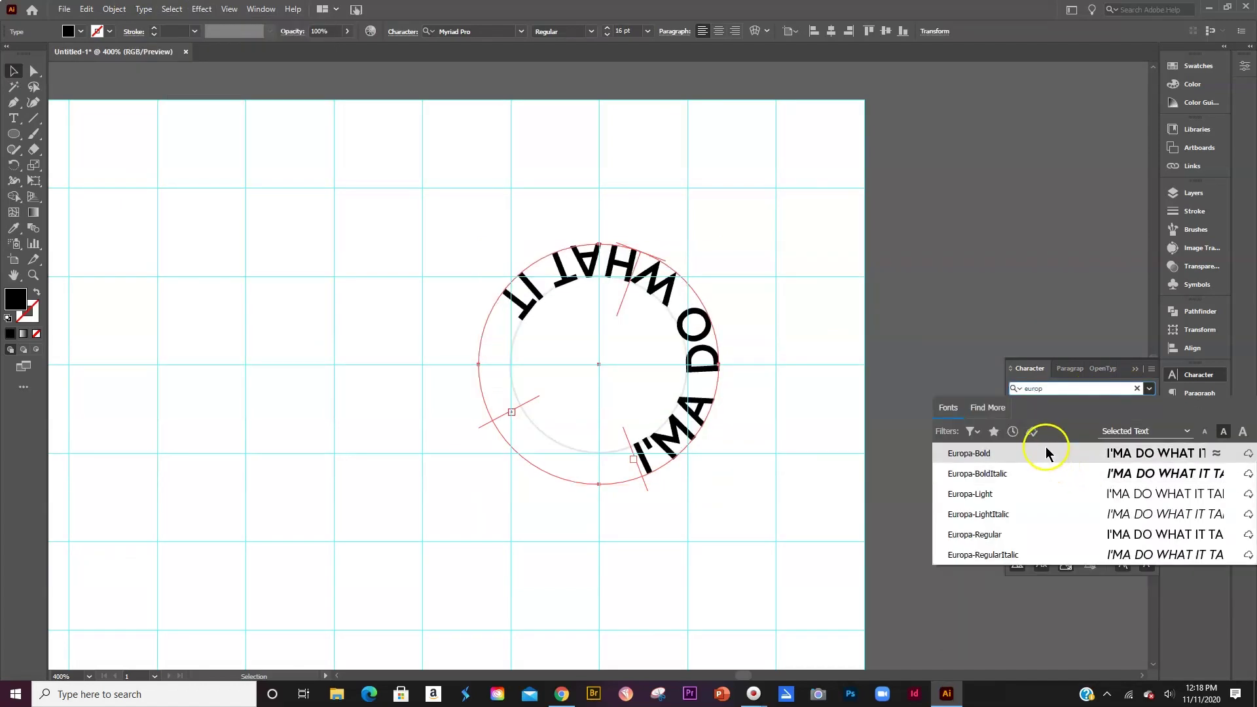
{"action": "left_click", "coordinate": [1020, 534]}
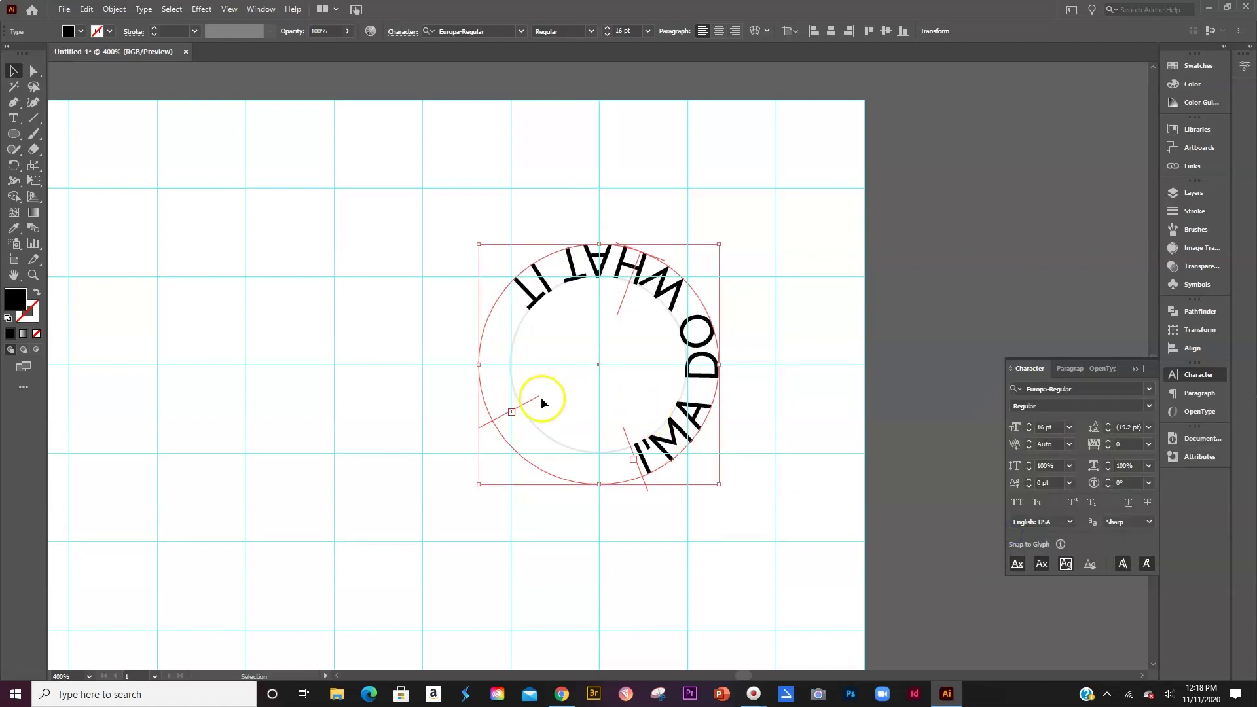
- Extend the path's end bracket so the whole phrase, including TAKES, shows
{"action": "left_click_drag", "start_coordinate": [541, 400], "coordinate": [542, 437]}
{"action": "left_click", "coordinate": [696, 565]}
{"action": "left_click", "coordinate": [710, 272]}
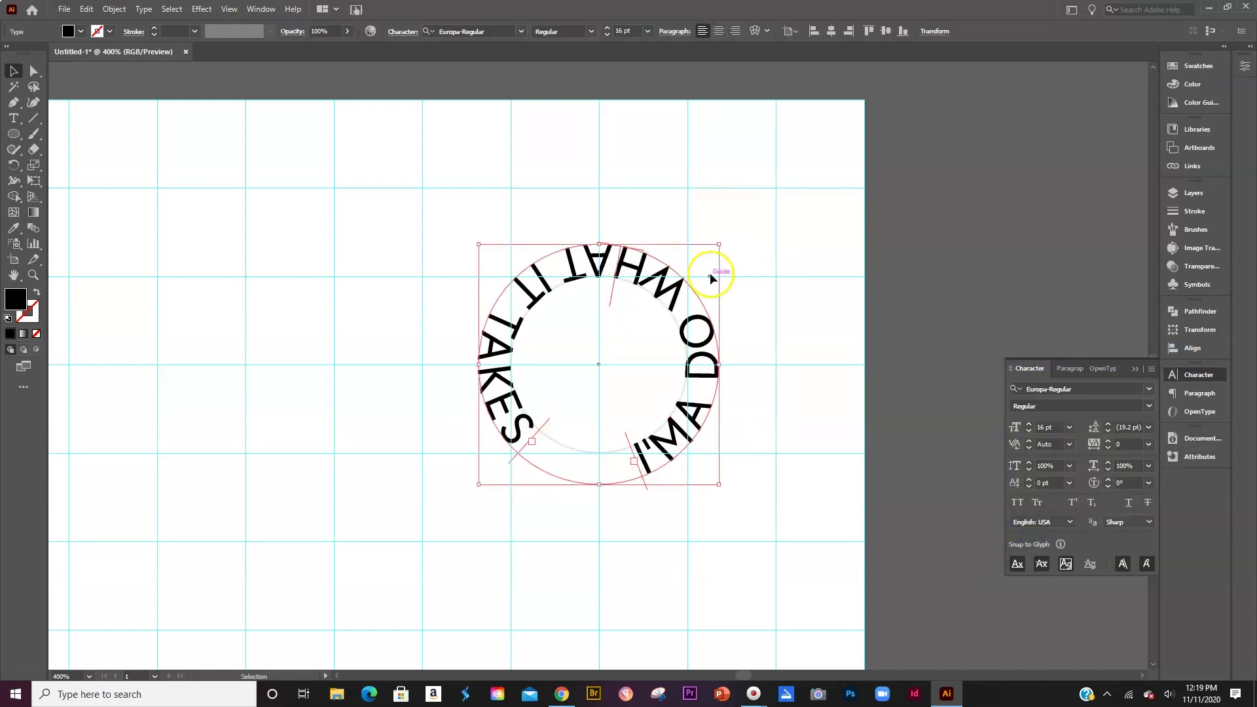
- Scale up a copy of the text ring and Eyedropper it to match the 16 pt inner text
{"action": "left_click_drag", "start_coordinate": [720, 245], "coordinate": [764, 212]}
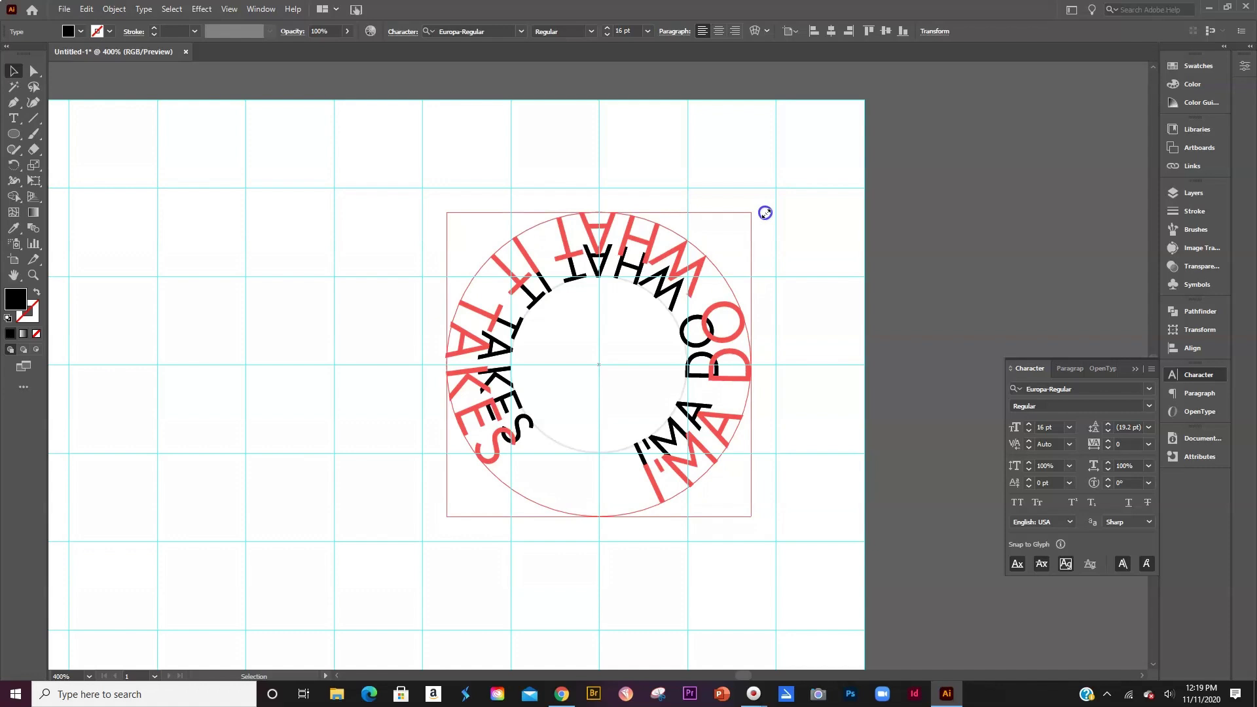
{"action": "left_click_drag", "start_coordinate": [764, 213], "coordinate": [765, 213]}
{"action": "key", "text": "i"}
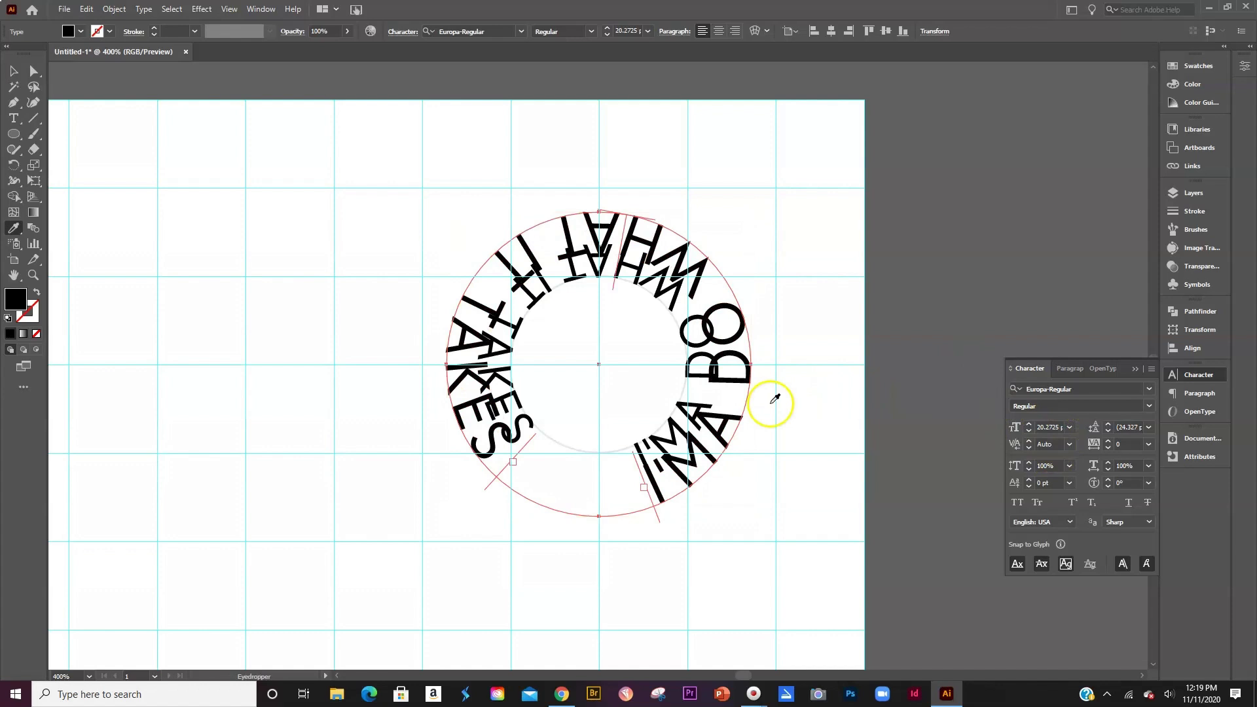
{"action": "left_click", "coordinate": [682, 407]}
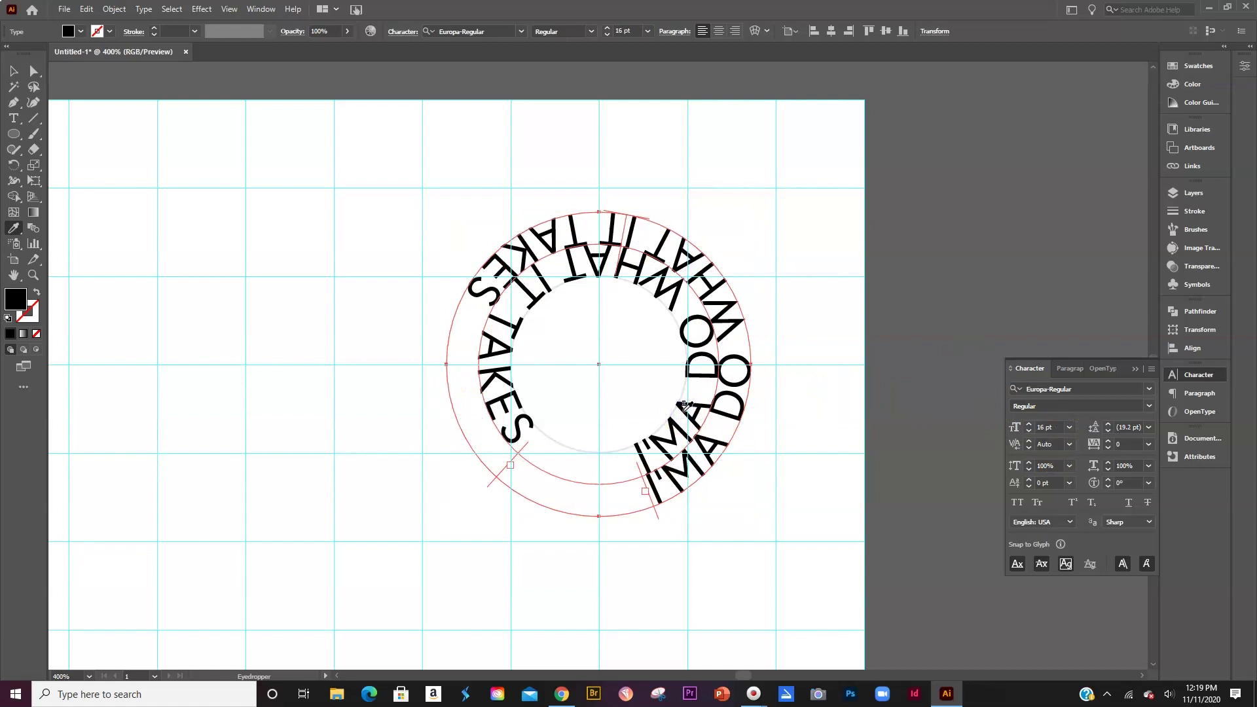
{"action": "key", "text": "v"}
{"action": "left_click", "coordinate": [829, 327]}
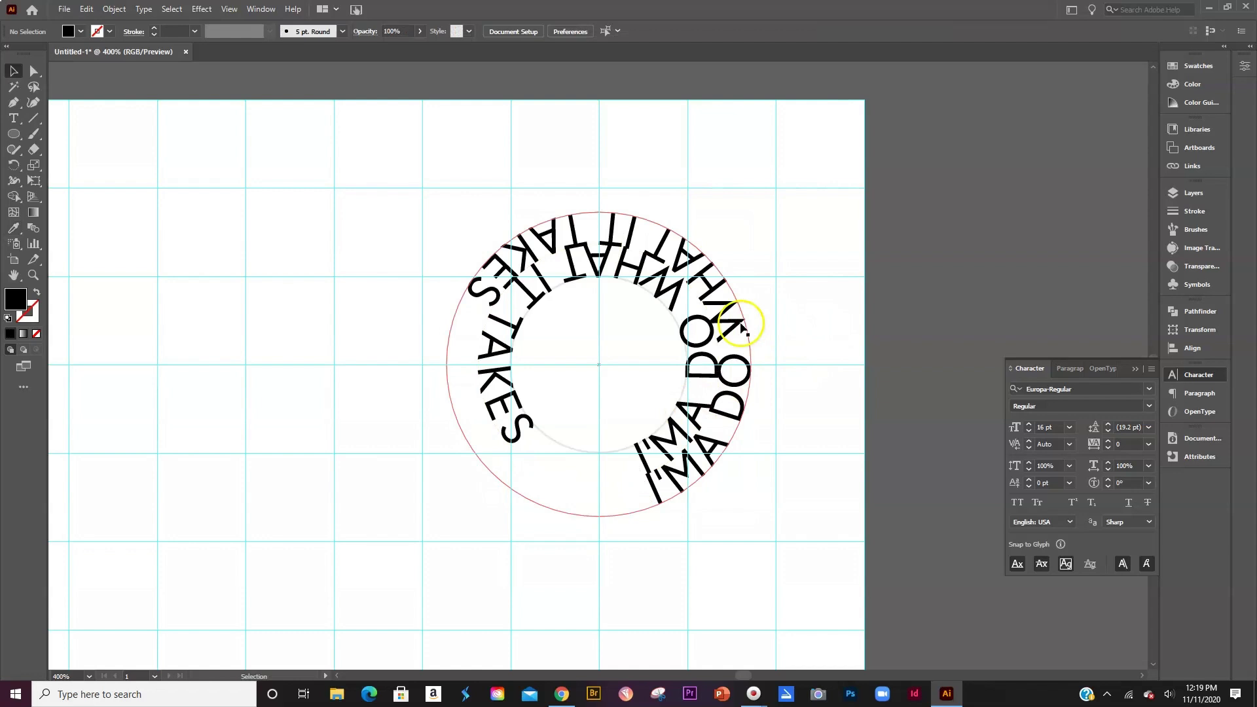
- Repeat the scaled copy with Ctrl+D and shrink the outer ring to fit its circle
{"action": "left_click", "coordinate": [742, 325]}
{"action": "key", "text": "ctrl+d"}
{"action": "key", "text": "i"}
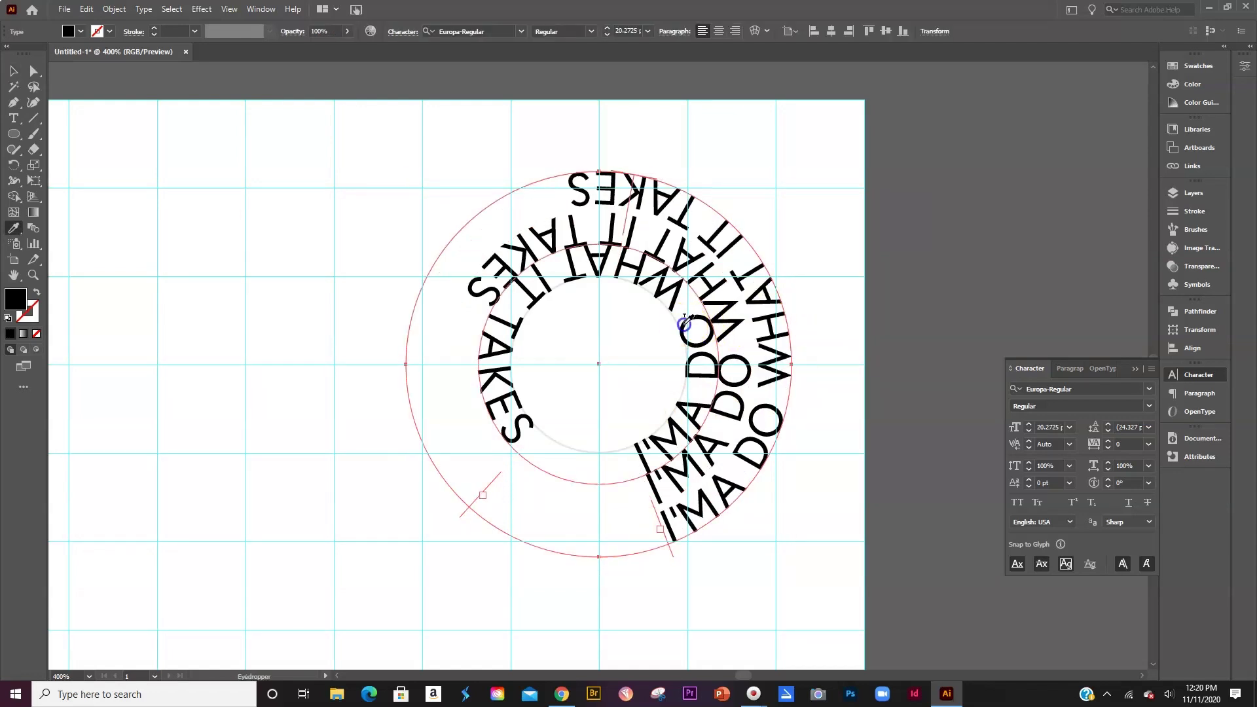
{"action": "key", "text": "v"}
{"action": "left_click", "coordinate": [720, 311]}
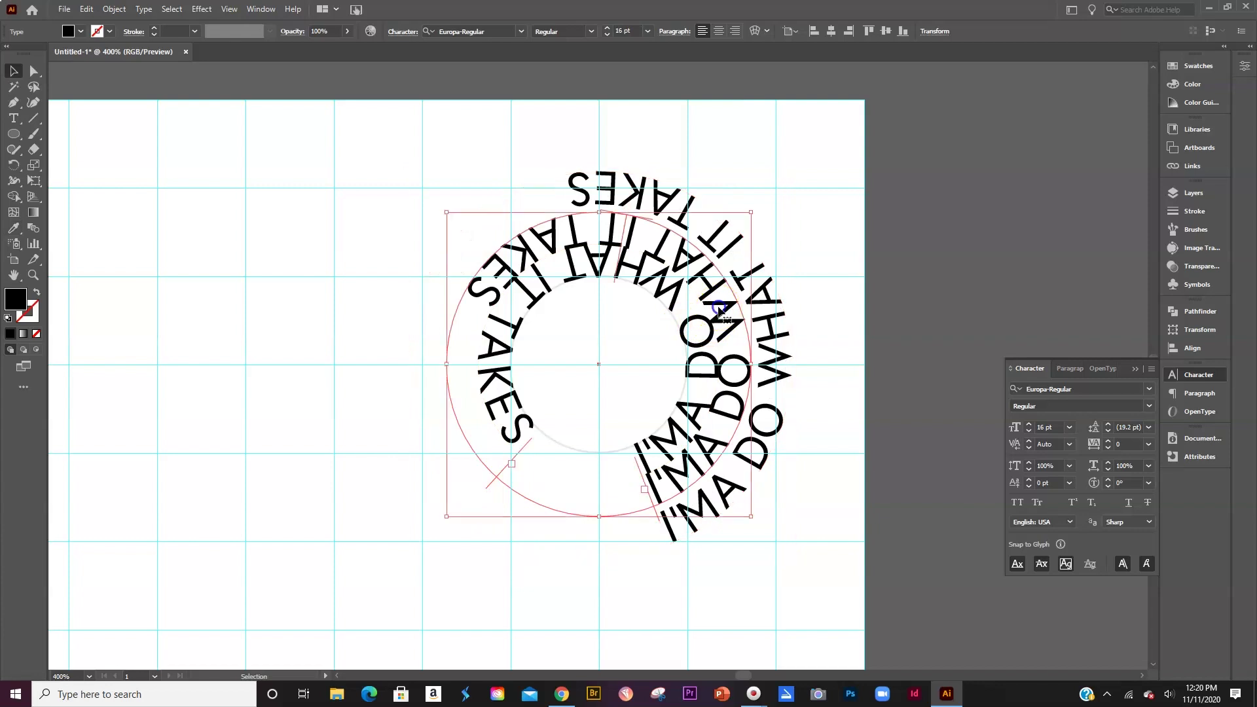
{"action": "left_click", "coordinate": [682, 321]}
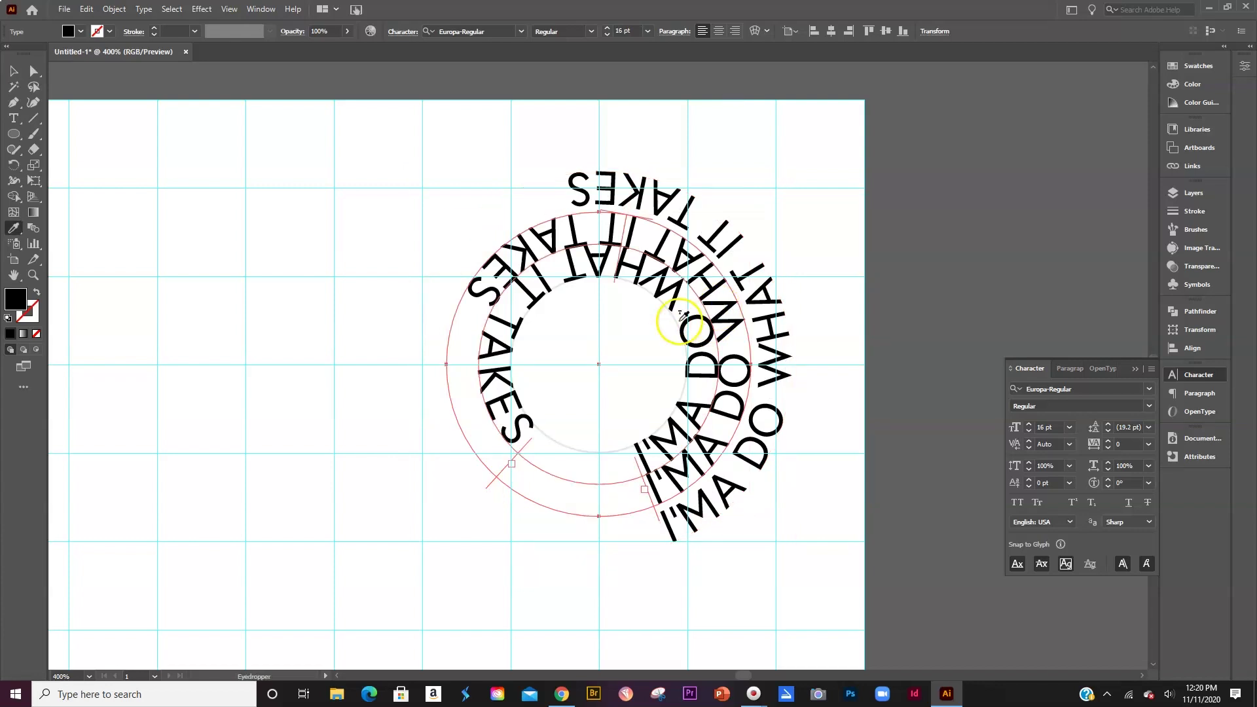
{"action": "left_click_drag", "start_coordinate": [785, 169], "coordinate": [681, 314]}
{"action": "left_click", "coordinate": [707, 468]}
- Keep scaling the outer text circles larger until the rings spill past the artboard
{"action": "key", "text": "ctrl+z"}
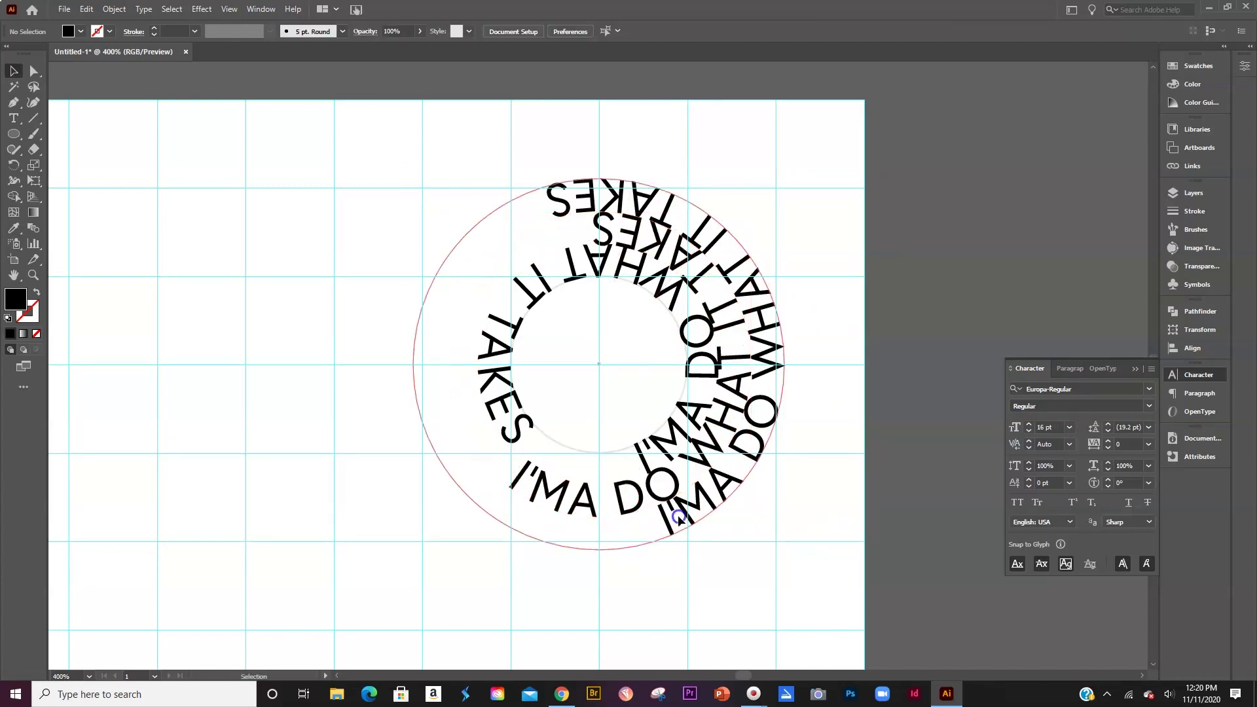
{"action": "key", "text": "ctrl+0"}
{"action": "key", "text": "t"}
{"action": "key", "text": "ctrl+z"}
{"action": "key", "text": "ctrl+z"}
{"action": "key", "text": "ctrl+z"}
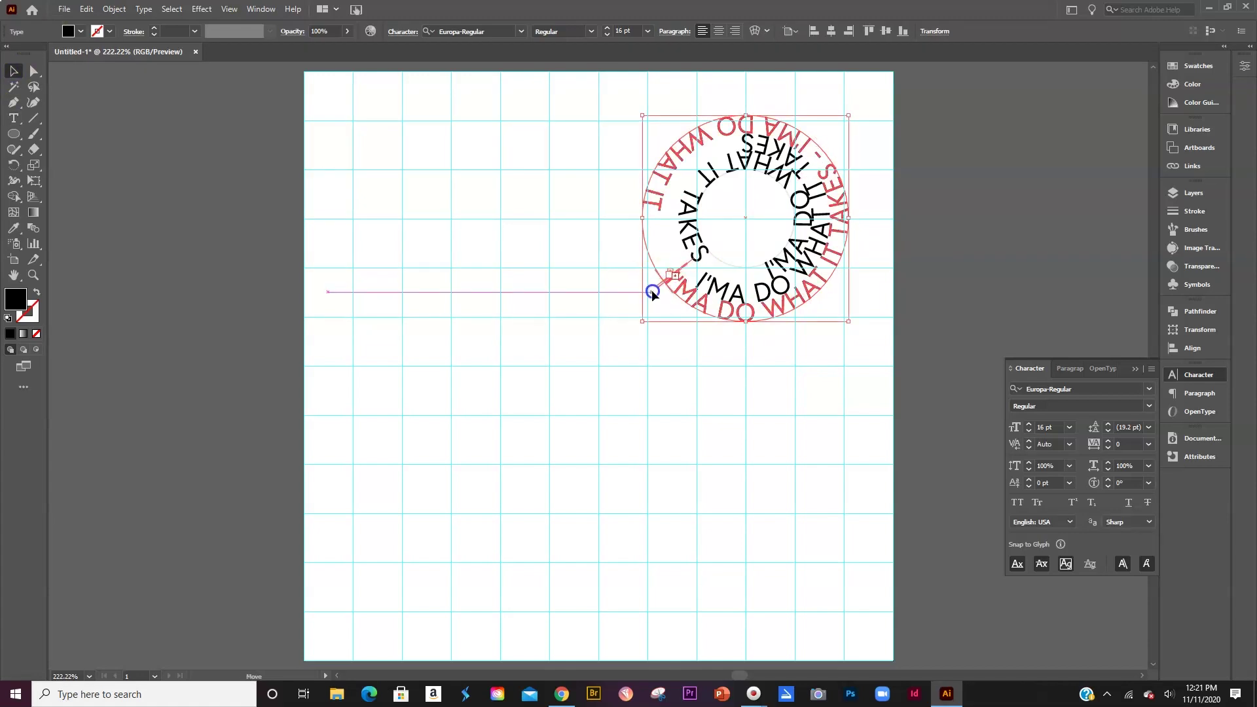
{"action": "left_click_drag", "start_coordinate": [848, 321], "coordinate": [871, 337]}
{"action": "left_click", "coordinate": [707, 247]}
{"action": "left_click_drag", "start_coordinate": [678, 313], "coordinate": [796, 337]}
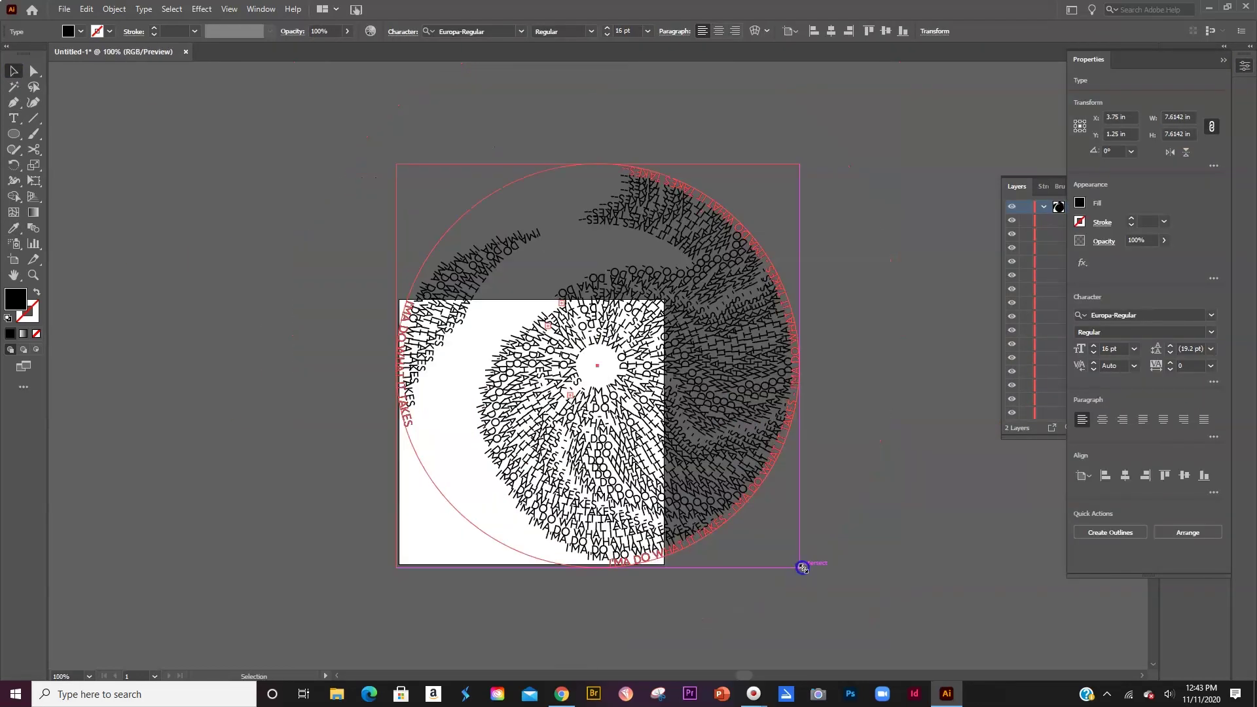
{"action": "left_click_drag", "start_coordinate": [805, 567], "coordinate": [876, 605]}
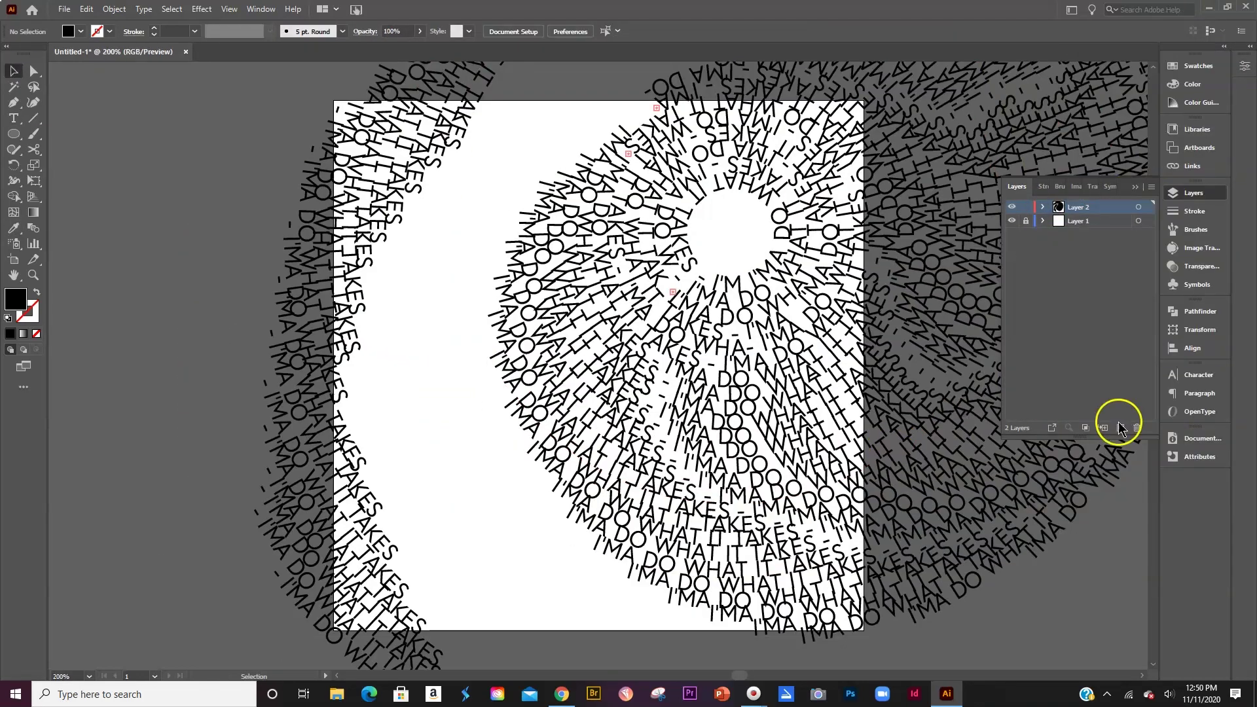
{"action": "left_click_drag", "start_coordinate": [14, 133], "coordinate": [65, 138]}
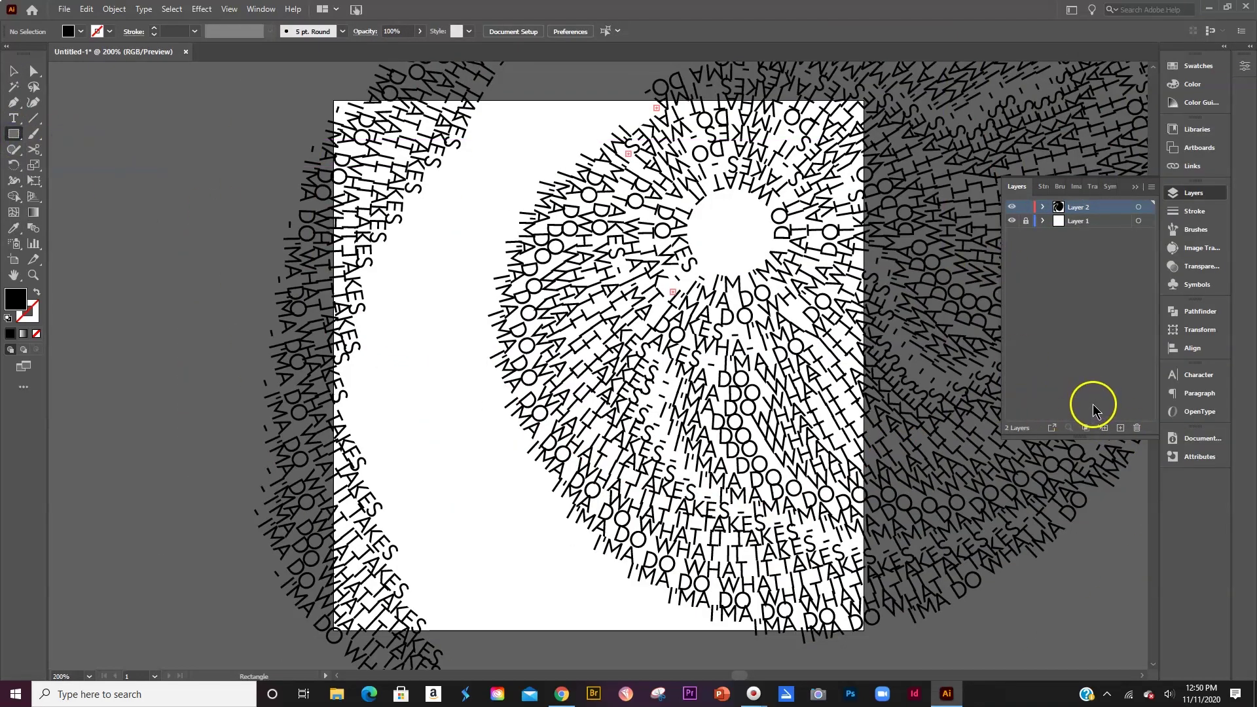
- On a new Layer 3, add a 5 x 5 in square centred on the artboard
{"action": "left_click", "coordinate": [1120, 427]}
{"action": "left_click", "coordinate": [106, 288]}
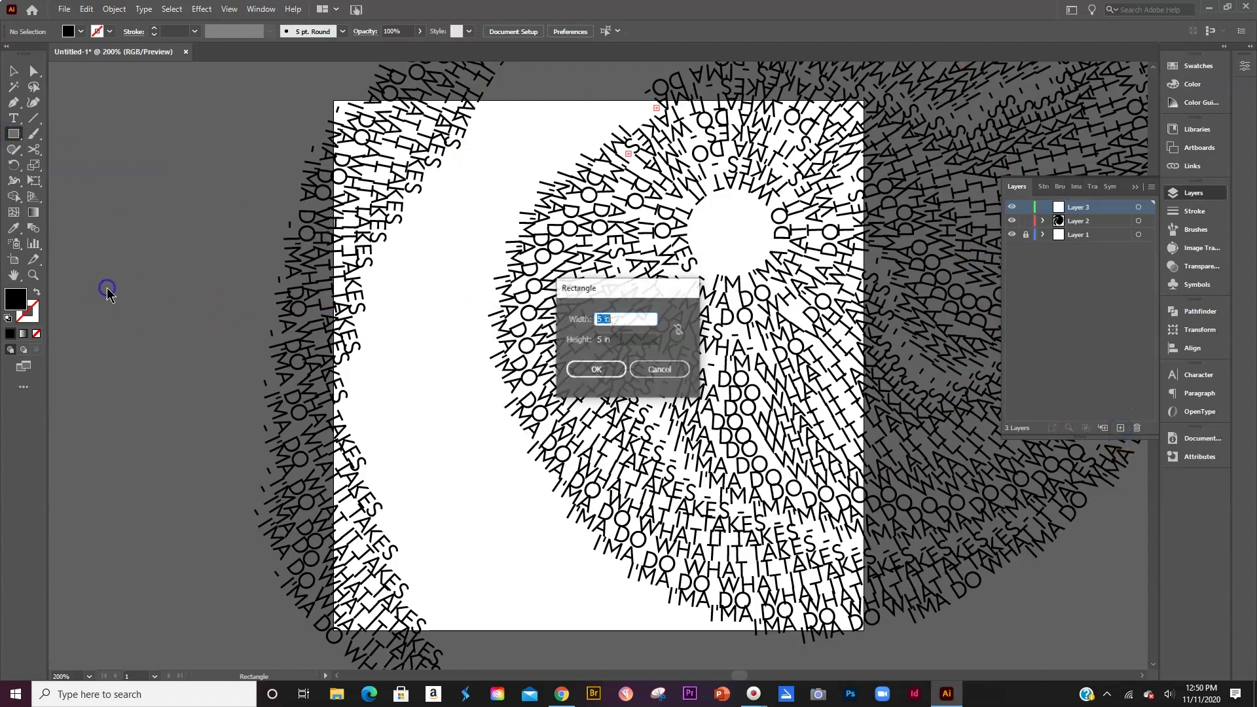
{"action": "key", "text": "Return"}
{"action": "key", "text": "v"}
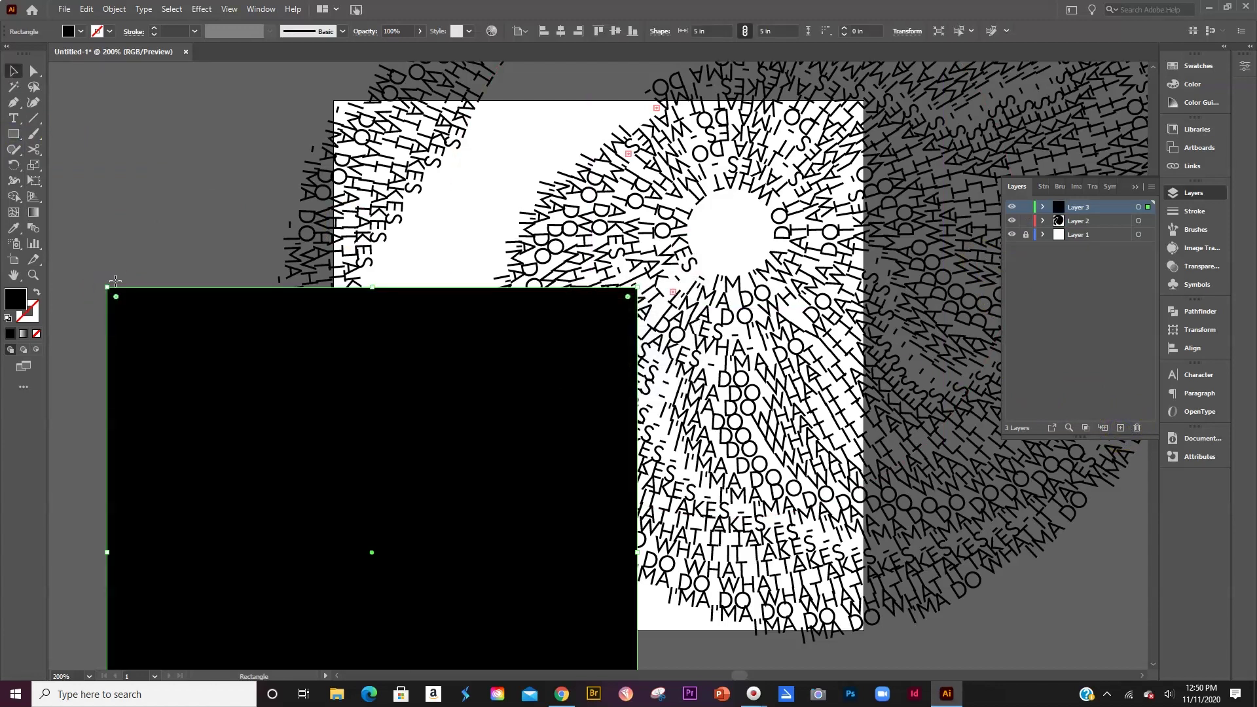
{"action": "left_click", "coordinate": [550, 31]}
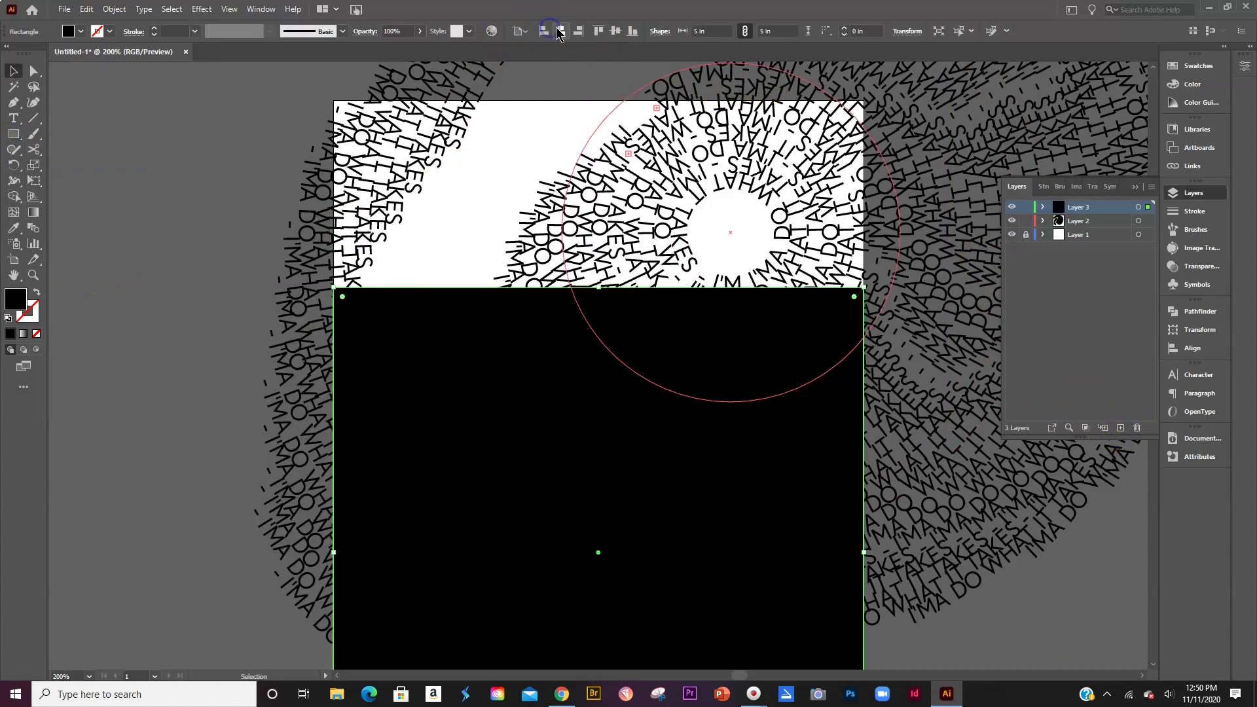
{"action": "left_click", "coordinate": [615, 31]}
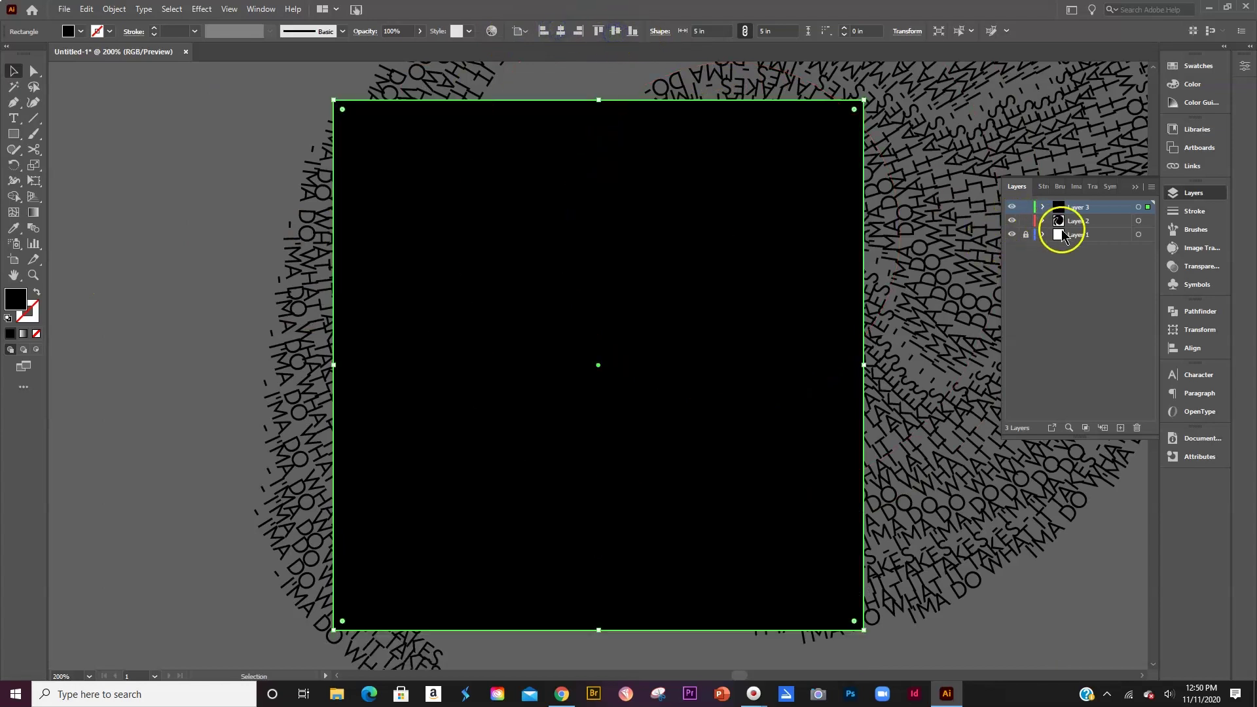
- Select the square with the text rings and make a clipping mask
{"action": "left_click", "coordinate": [1147, 221], "text": "shift"}
{"action": "right_click", "coordinate": [502, 298]}
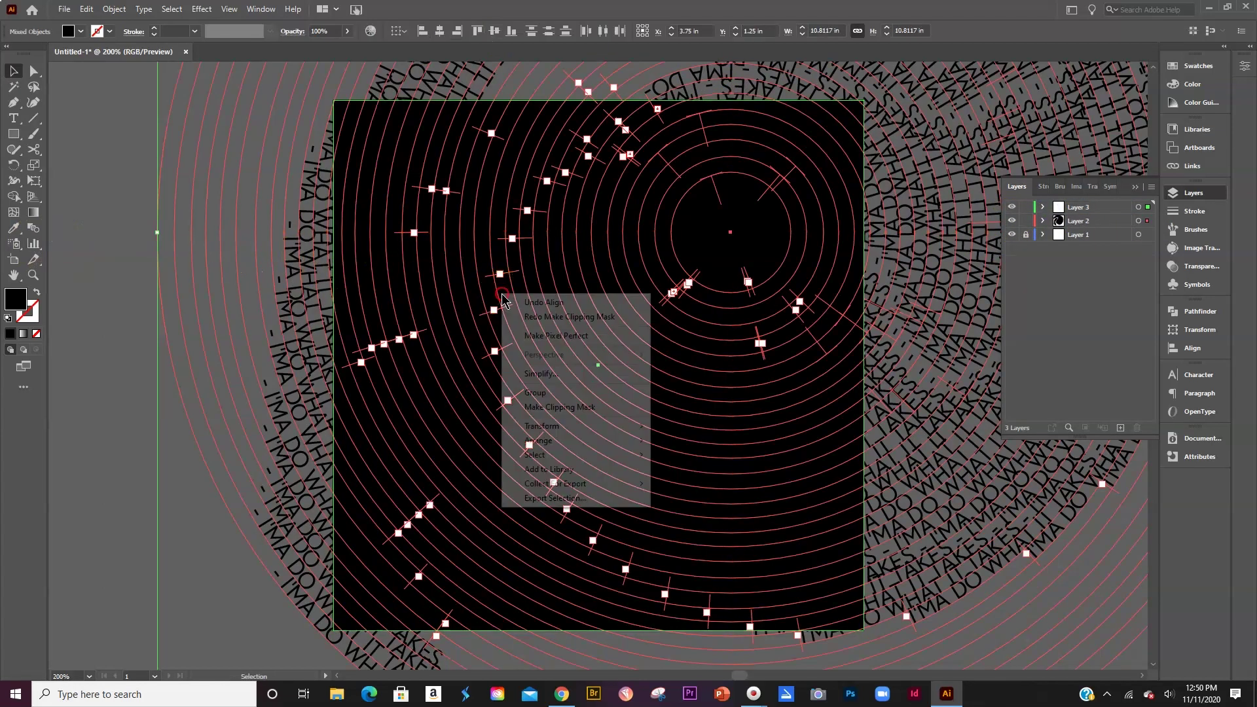
{"action": "left_click", "coordinate": [560, 406]}
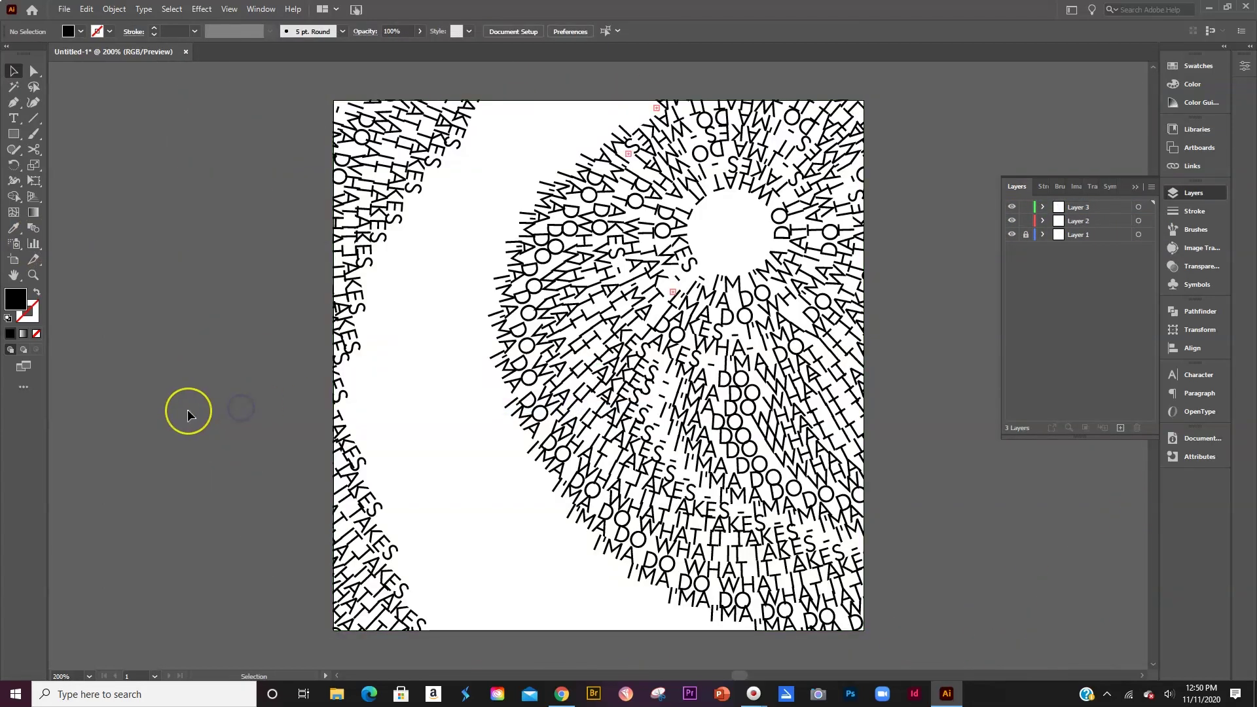